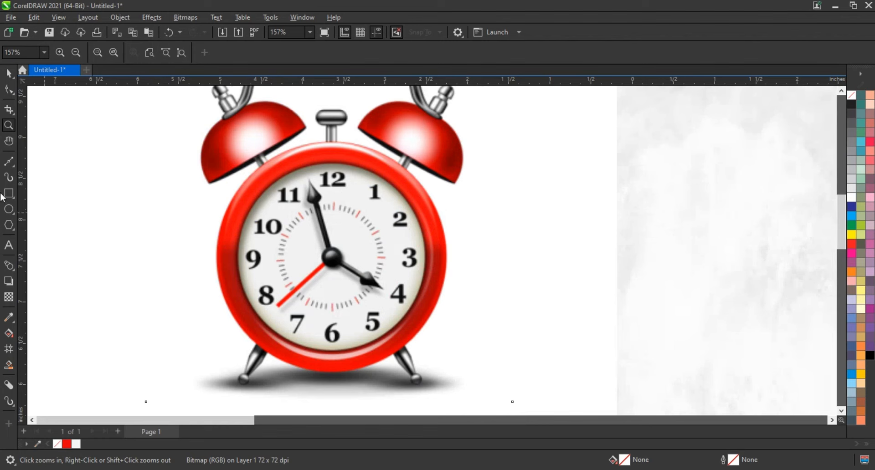
Step: Trace a closed Freehand outline around the clock's minute, hour and red second hands, corner point by corner point
left_click(14, 167)
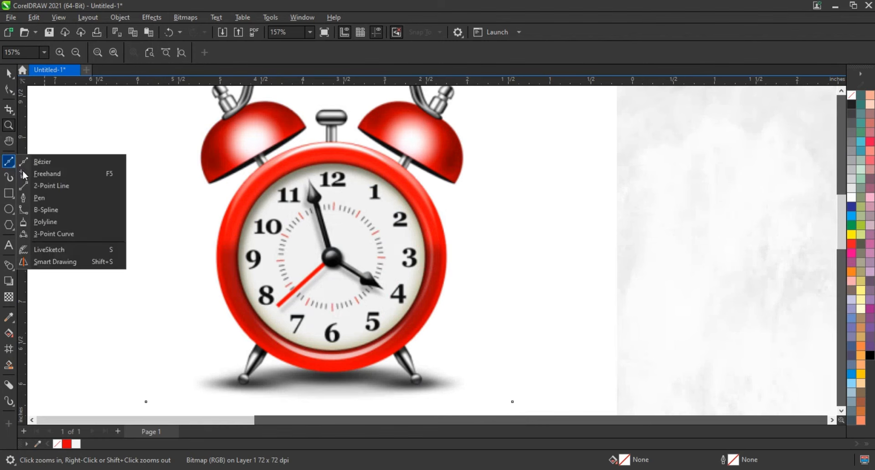
left_click(35, 173)
left_click(311, 184)
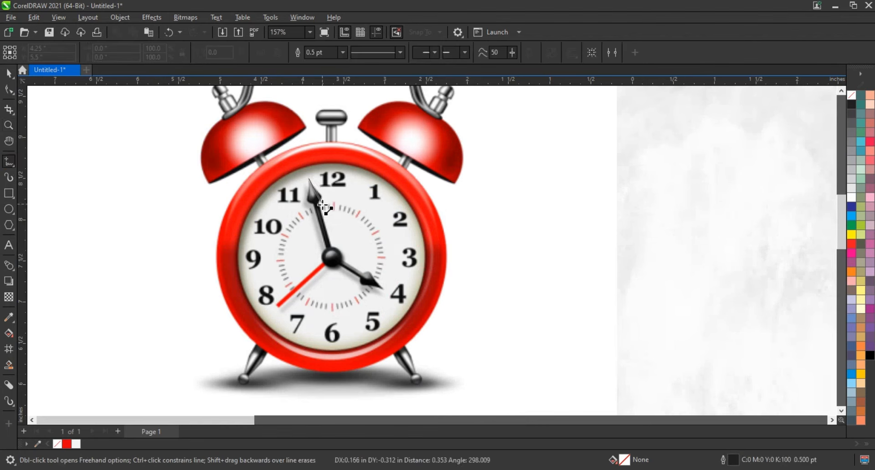
double_click(317, 200)
double_click(330, 246)
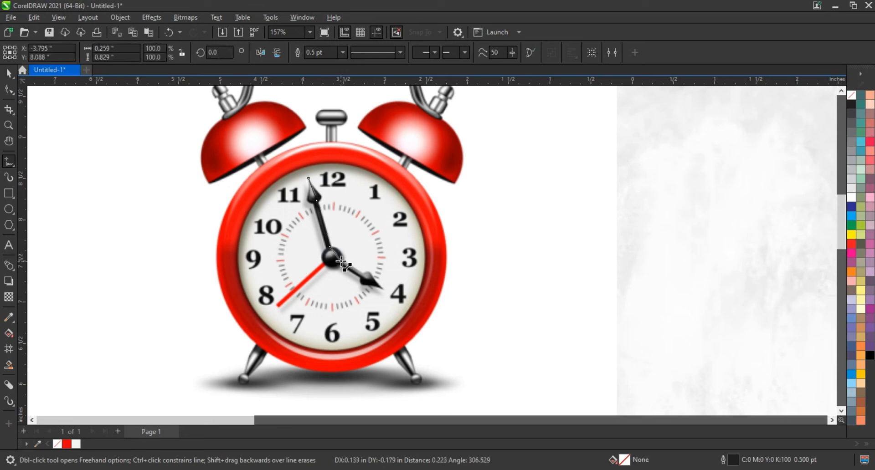
double_click(340, 261)
double_click(363, 272)
double_click(384, 289)
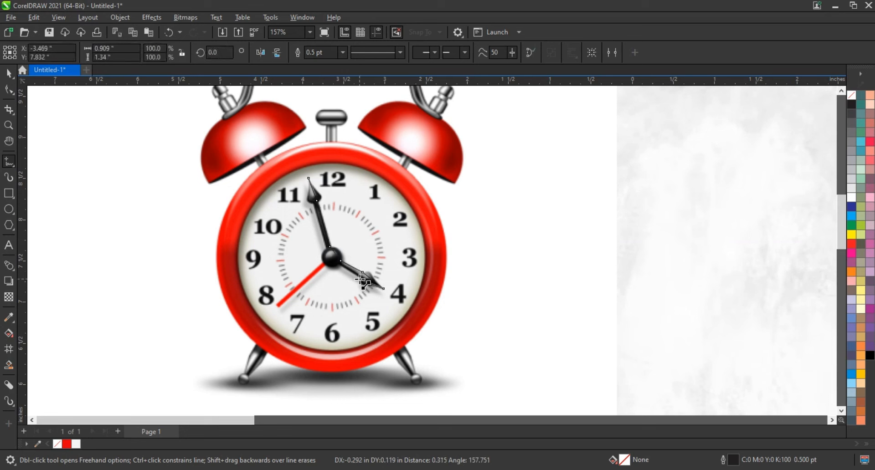
double_click(339, 262)
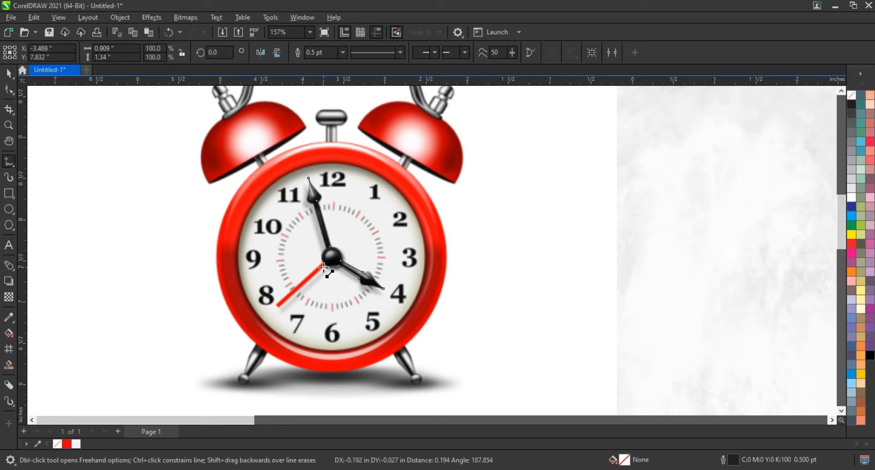
double_click(278, 304)
double_click(321, 264)
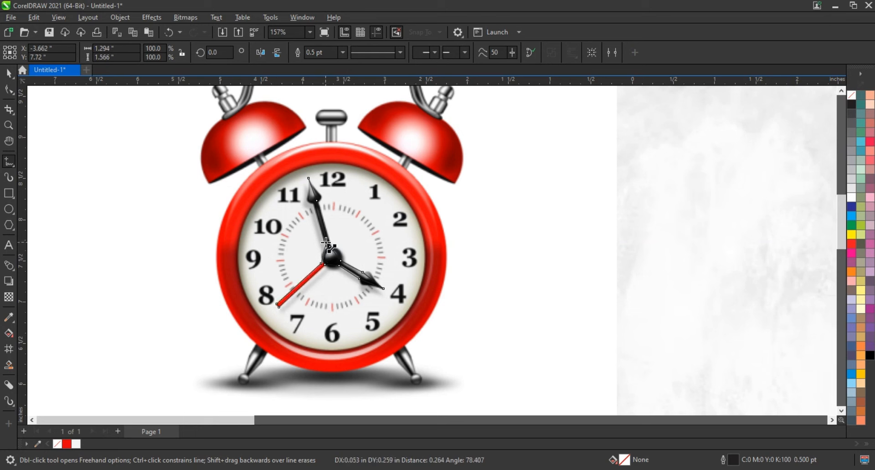
double_click(326, 249)
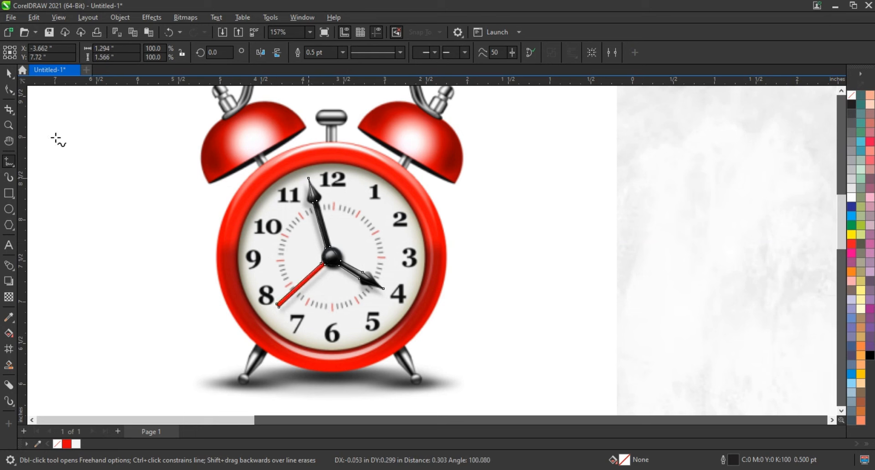
Step: Convert all of the hands outline's segments to curves and bend the segments around the central hub to follow its circle
left_click(9, 89)
key("shift+F2")
key("ctrl+a")
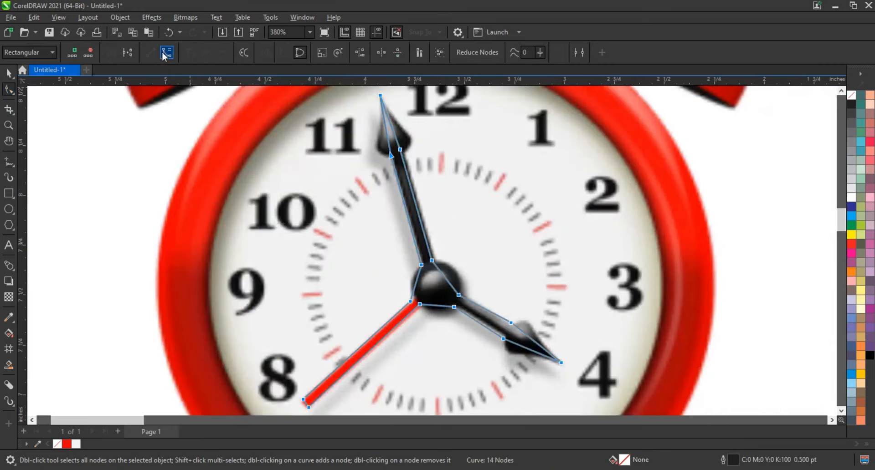
left_click(166, 54)
left_click(445, 279)
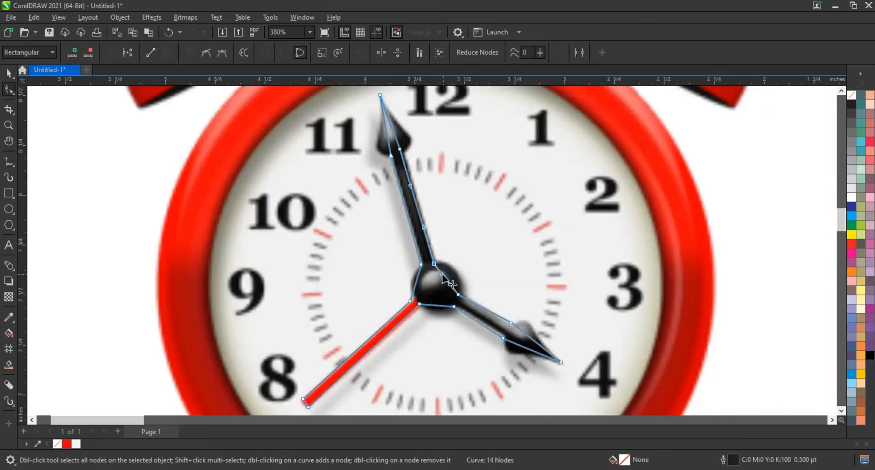
left_click_drag(442, 275, 460, 274)
left_click_drag(410, 301, 421, 267)
left_click_drag(437, 306, 435, 311)
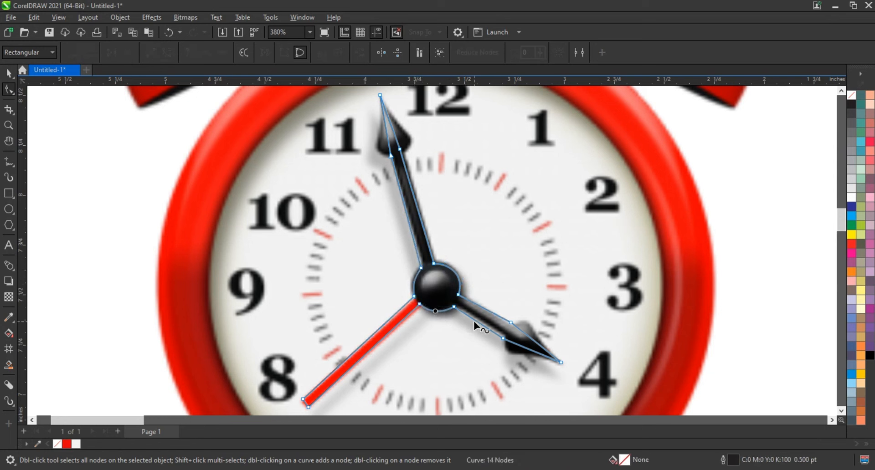
Step: Curve the outline around the hour hand's arrowhead and adjust the nodes at the red second hand's tip
left_click_drag(503, 338, 507, 336)
left_click_drag(454, 307, 456, 305)
left_click_drag(510, 322, 530, 311)
mouse_move(544, 350)
left_mouse_down()
mouse_move(508, 362)
mouse_move(531, 345)
left_mouse_up()
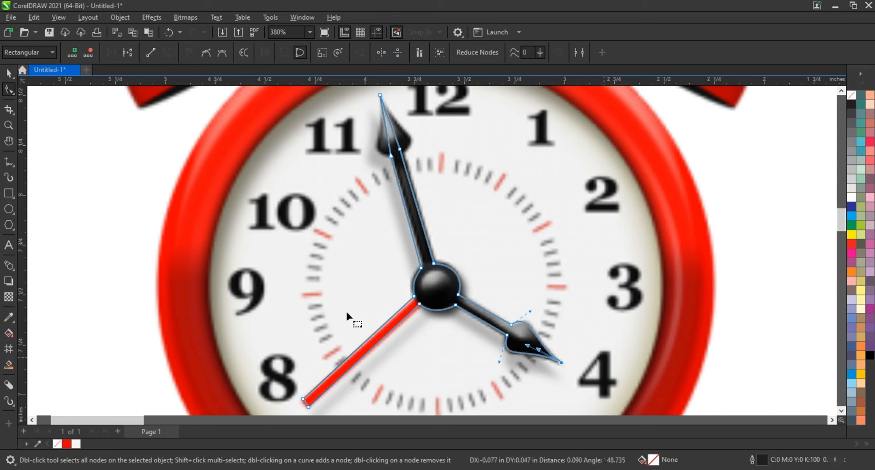
left_click(309, 406)
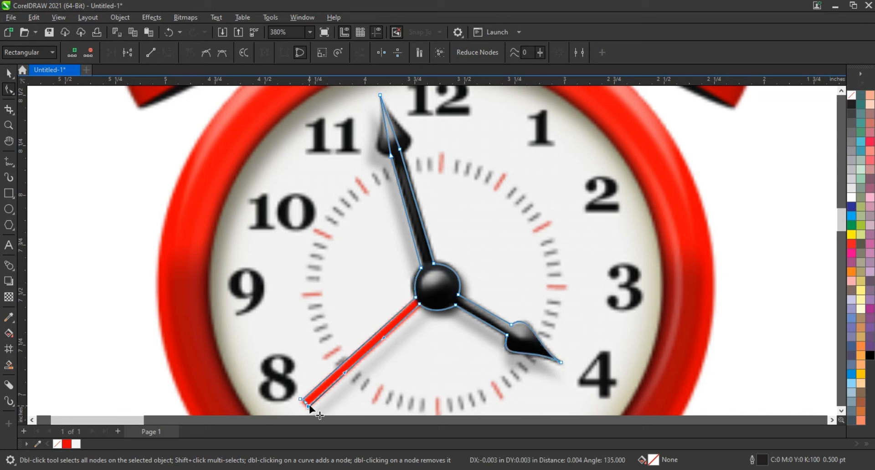
left_click_drag(309, 405, 302, 400)
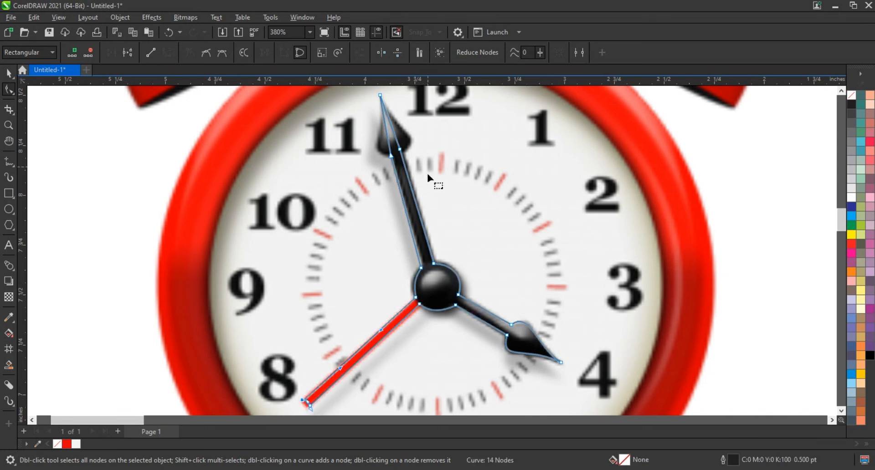
Step: Curve the outline around the minute hand's arrowhead and fine-tune its remaining nodes
left_click_drag(399, 149, 364, 153)
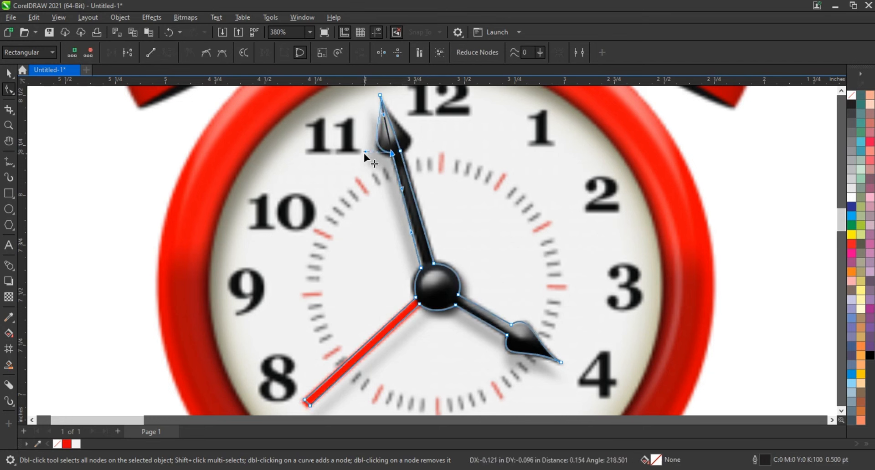
left_click_drag(387, 117, 422, 136)
left_click(400, 151)
key("space")
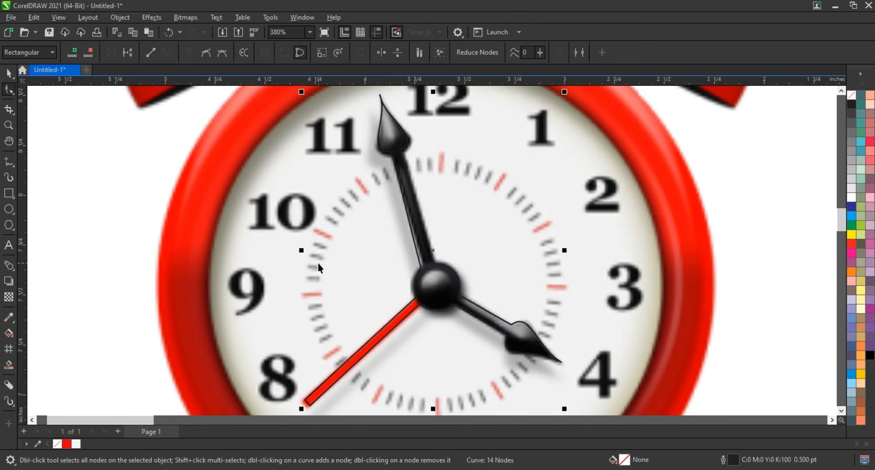
scroll(318, 263, "down", 2)
left_click(6, 98)
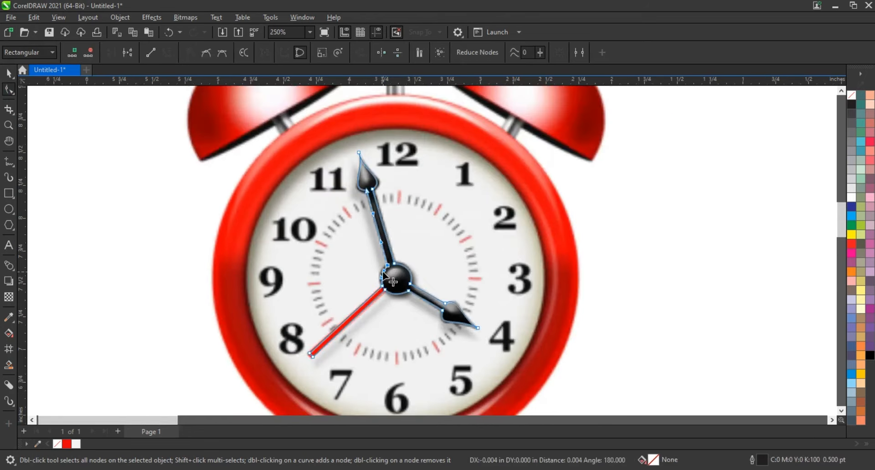
left_click(510, 248)
Step: PowerClip a copy of the clock image inside the hands outline and move the cut-out hands beside the clock
left_click(9, 73)
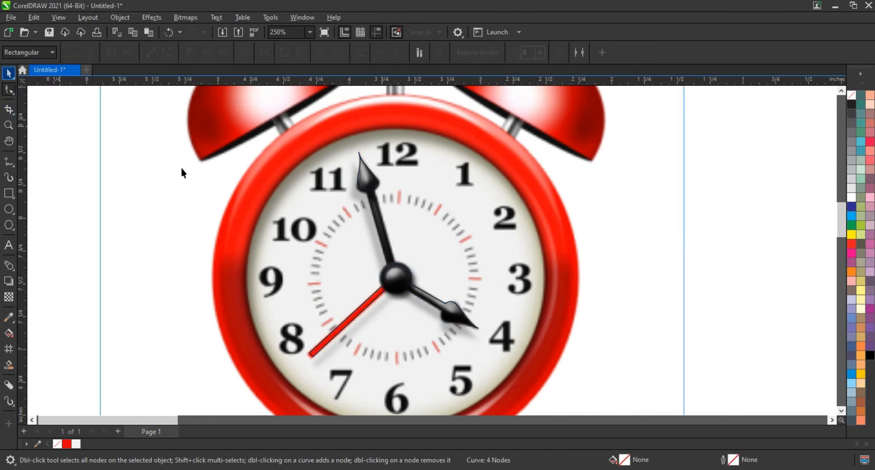
scroll(538, 292, "down", 1)
left_click(537, 262)
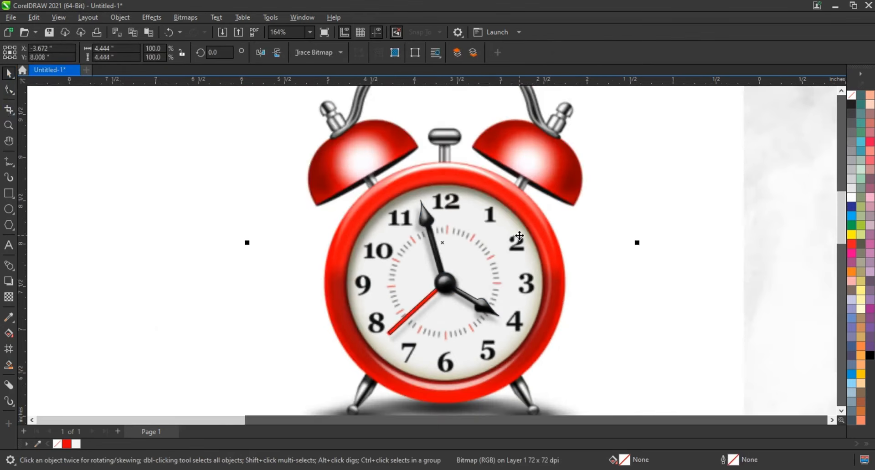
right_click(516, 163)
left_click(445, 281)
left_click_drag(445, 281, 166, 285)
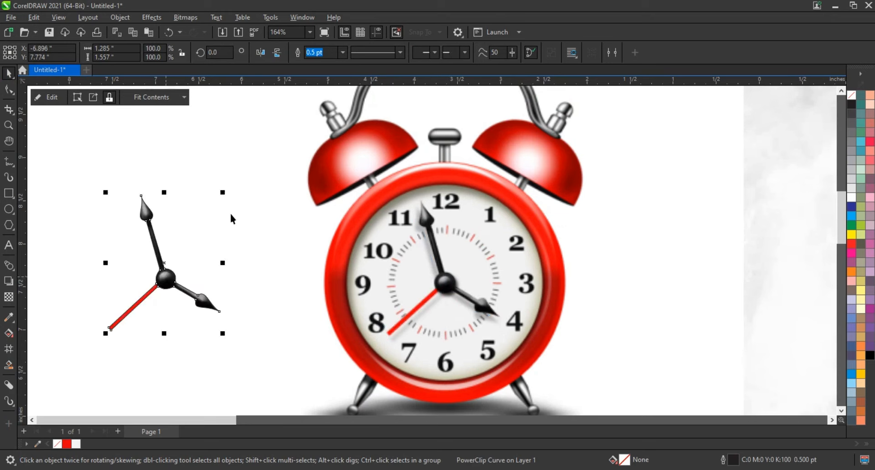
left_click(214, 239)
Step: Draw a circle about 6.52 inches in diameter over the pizza image
scroll(213, 239, "down", 3)
scroll(38, 178, "down", 1)
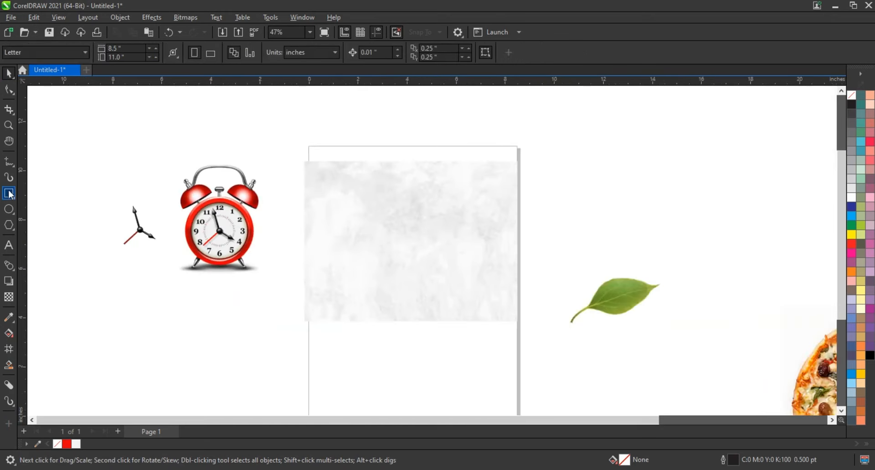
key("F4")
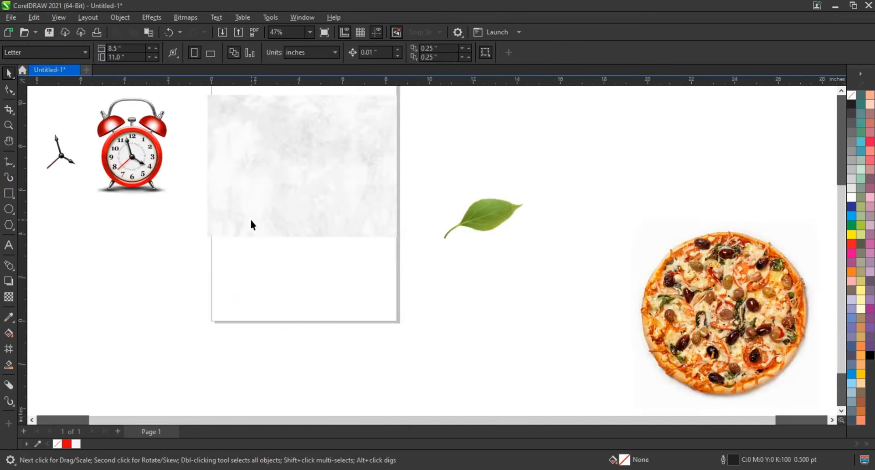
left_click(9, 127)
left_click_drag(629, 220, 810, 404)
right_click(349, 227)
left_click(11, 209)
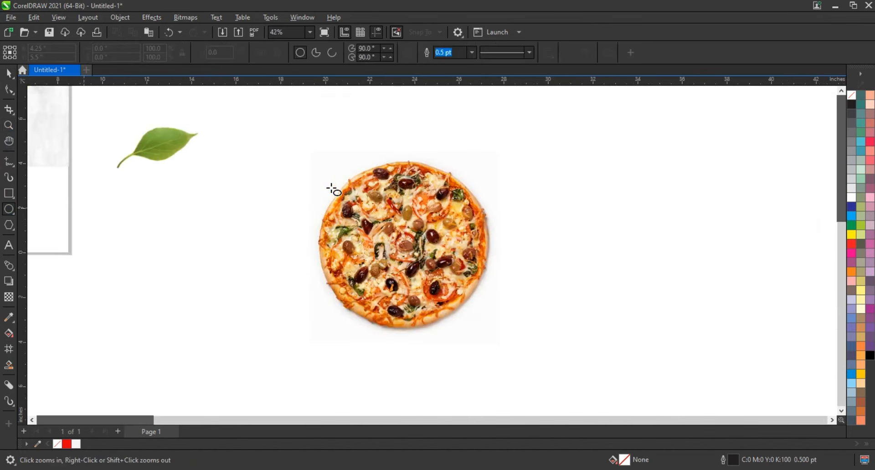
left_click_drag(332, 176, 479, 321)
Step: Enlarge the circle to about 7.28 inches and align it with the pizza's edge
left_click(9, 73)
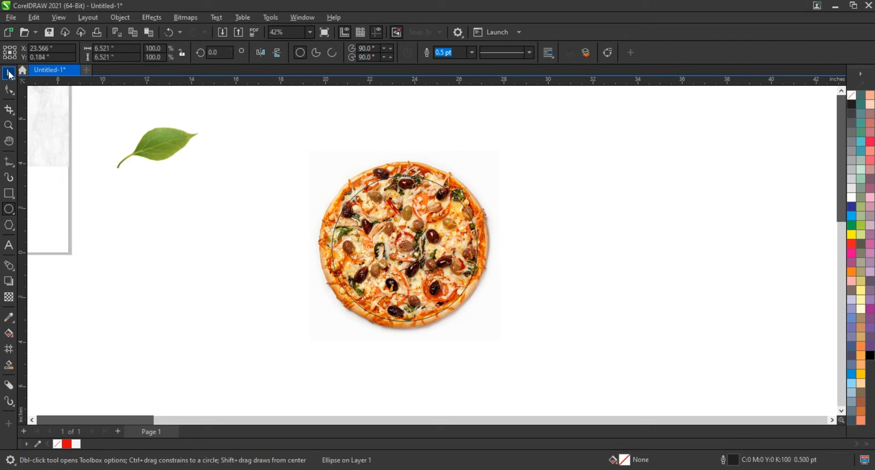
left_click_drag(483, 178, 491, 171)
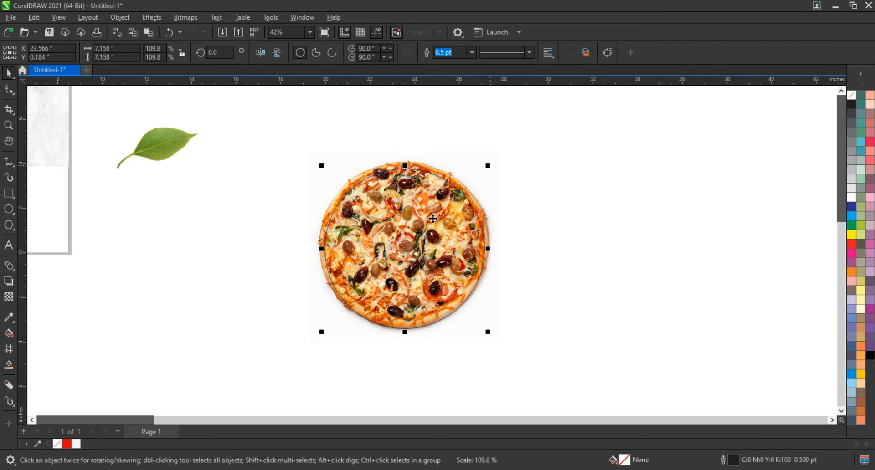
left_click_drag(428, 214, 423, 217)
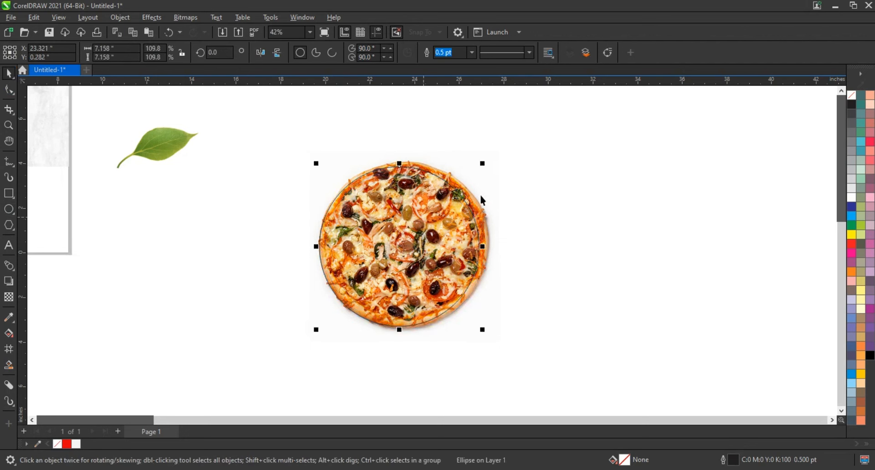
left_click_drag(484, 163, 487, 160)
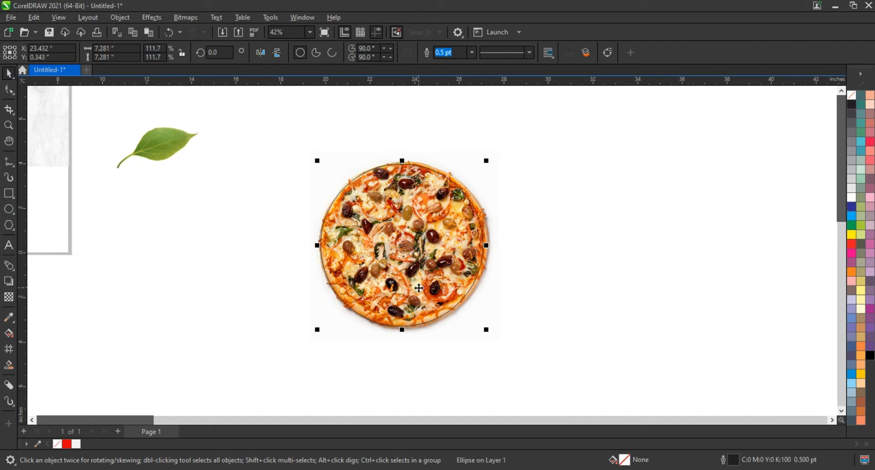
Step: PowerClip the pizza image inside the circle
right_click(478, 192)
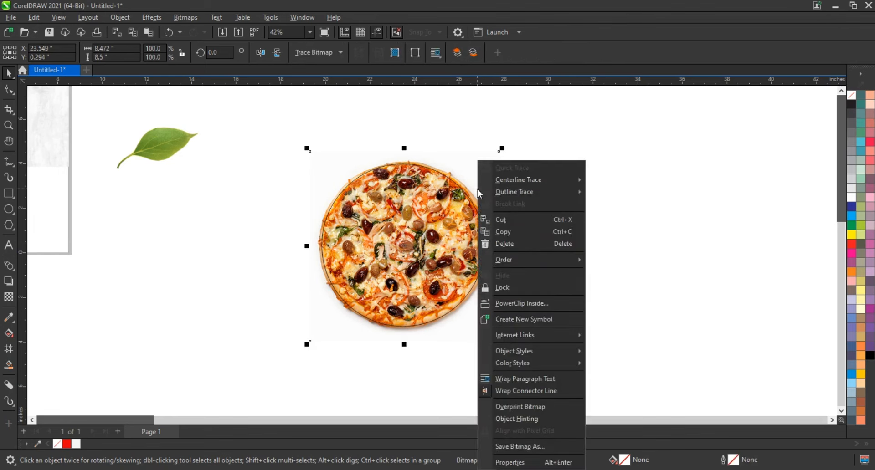
left_click(540, 303)
left_click(484, 254)
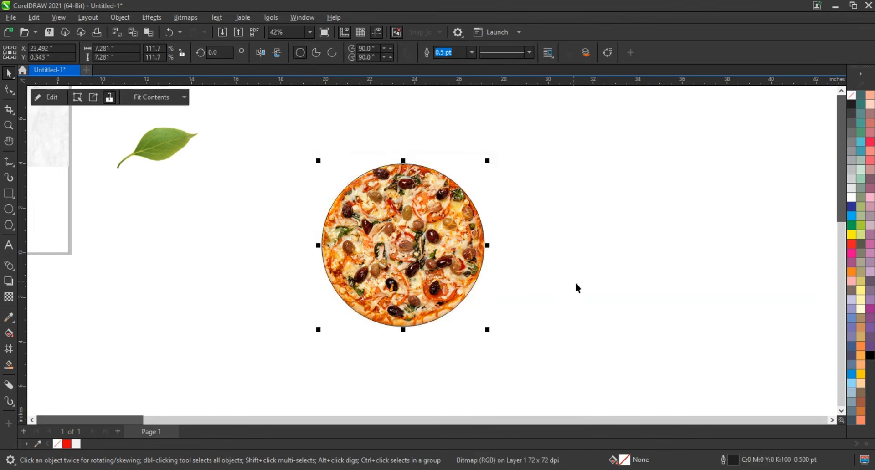
Step: Scale the round pizza down to about 2.05 inches and move it next to the clock's dial
left_click_drag(515, 192, 848, 269)
left_click_drag(820, 238, 763, 296)
left_click_drag(736, 322, 132, 163)
key("shift+F2")
scroll(174, 178, "down", 1)
left_click_drag(368, 239, 578, 236)
Step: Place the cut-out hands over the clock's own hands and the pizza on the dial, one level behind the cut-out hands
left_click(417, 270)
left_click_drag(417, 271, 428, 275)
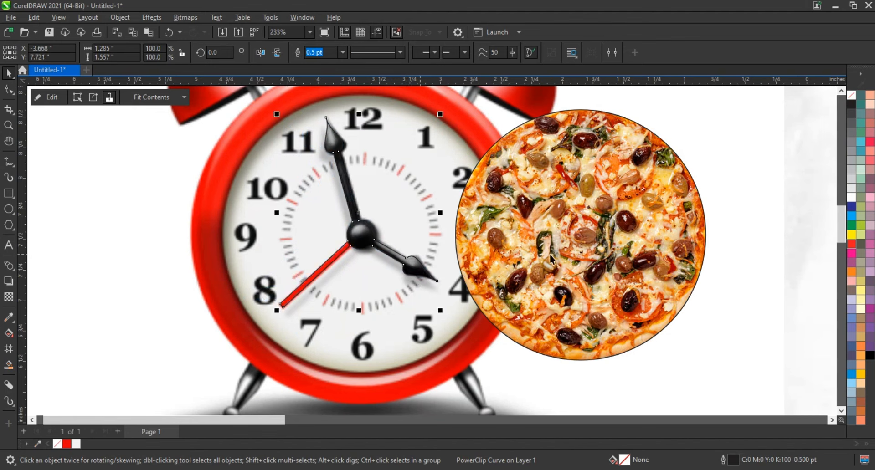
left_click_drag(549, 253, 329, 252)
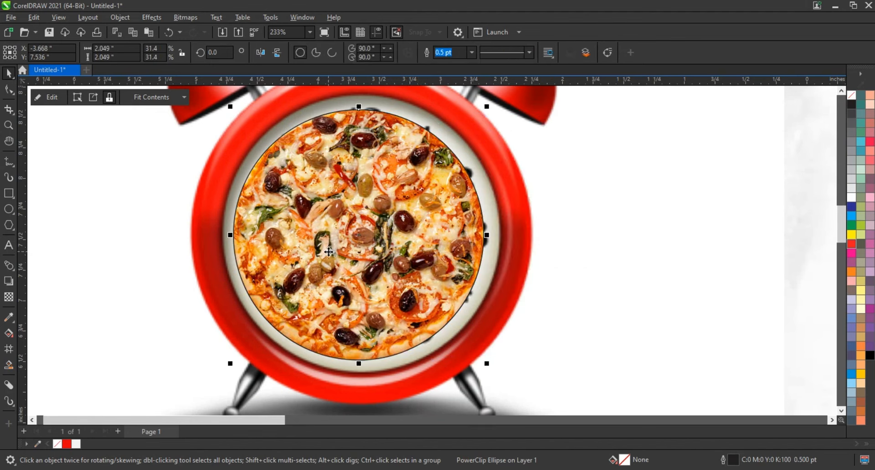
key("ctrl+Page_Down")
scroll(328, 252, "down", 1)
Step: Enlarge the pizza to about 2.27 inches so it fills the clock dial, and remove its outline
left_click(379, 272)
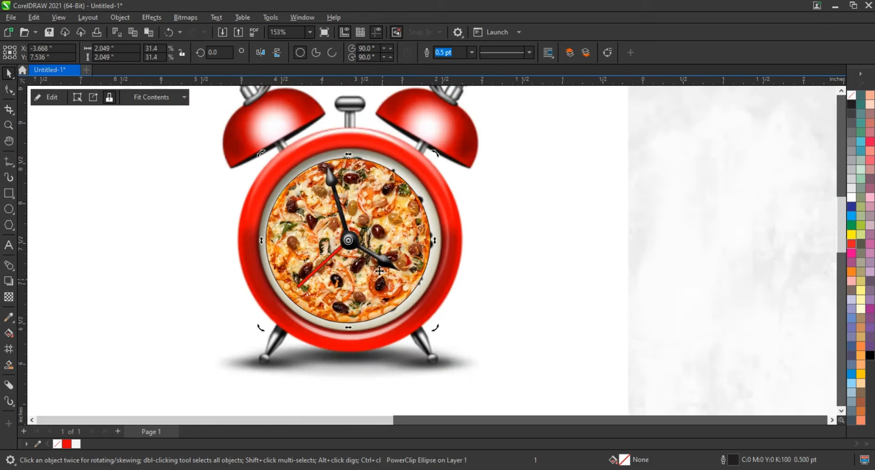
left_click(401, 301)
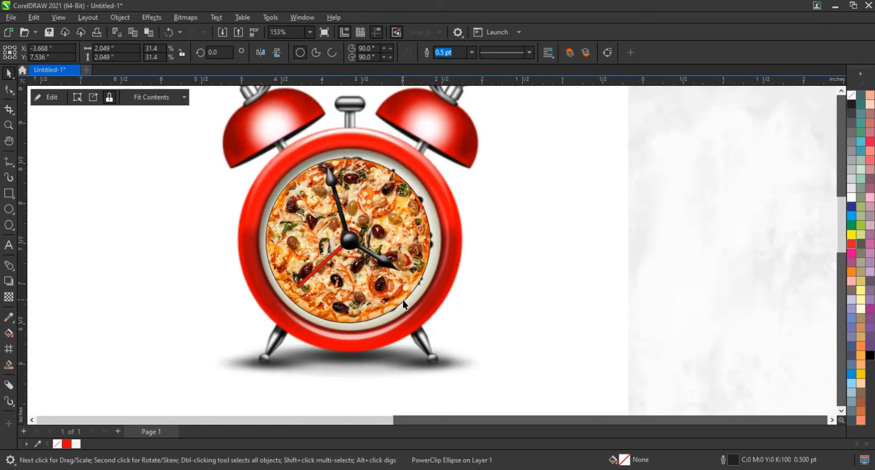
left_click_drag(435, 327, 446, 338)
left_click_drag(445, 147, 448, 145)
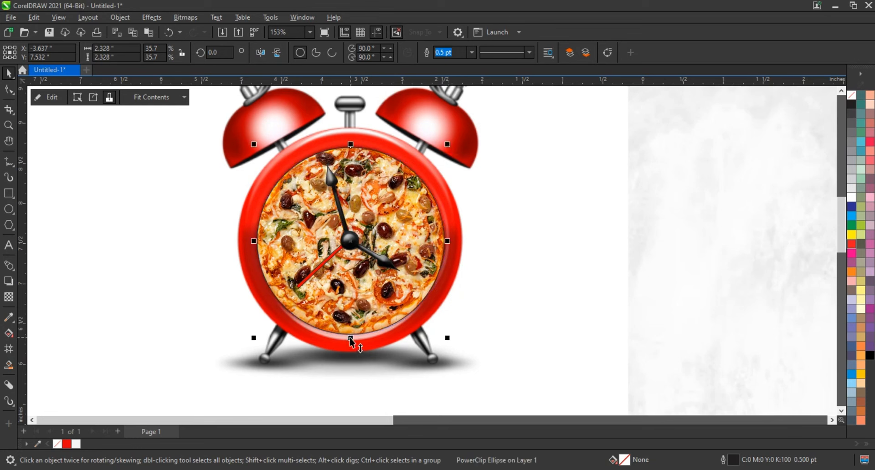
left_click_drag(448, 145, 445, 147)
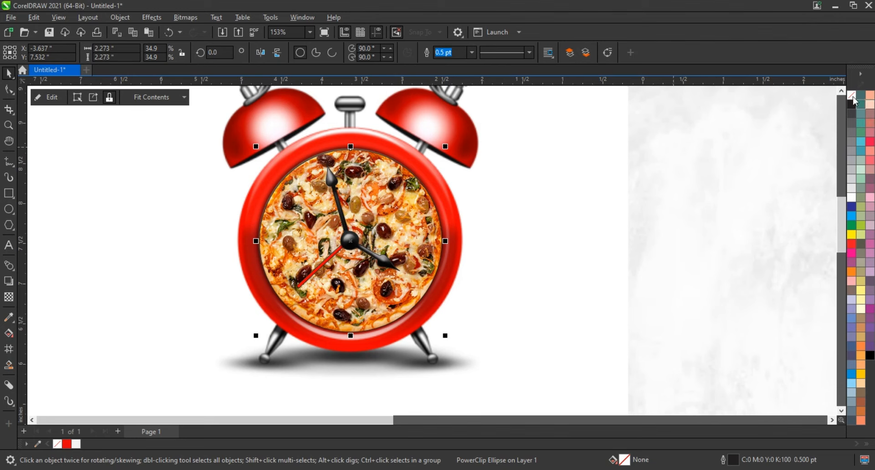
right_click(854, 98)
left_click(806, 103)
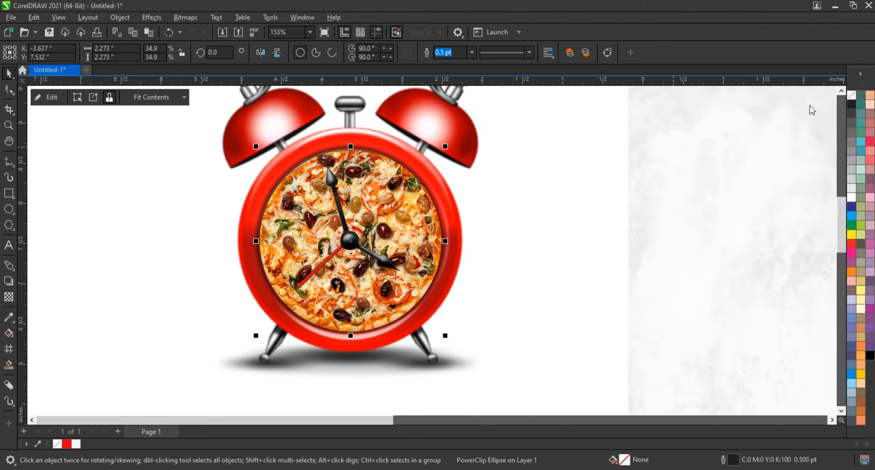
Step: Remove the outline from the cut-out clock hands
left_click(105, 189)
left_click(426, 273)
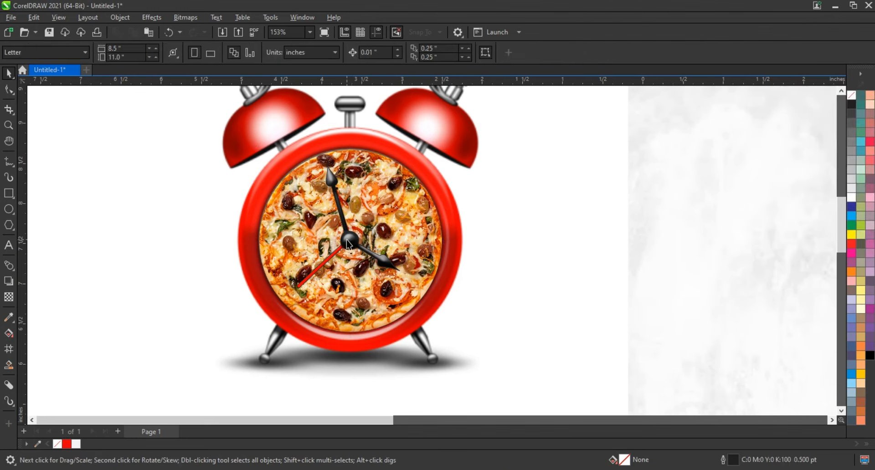
right_click(855, 97)
left_click(806, 101)
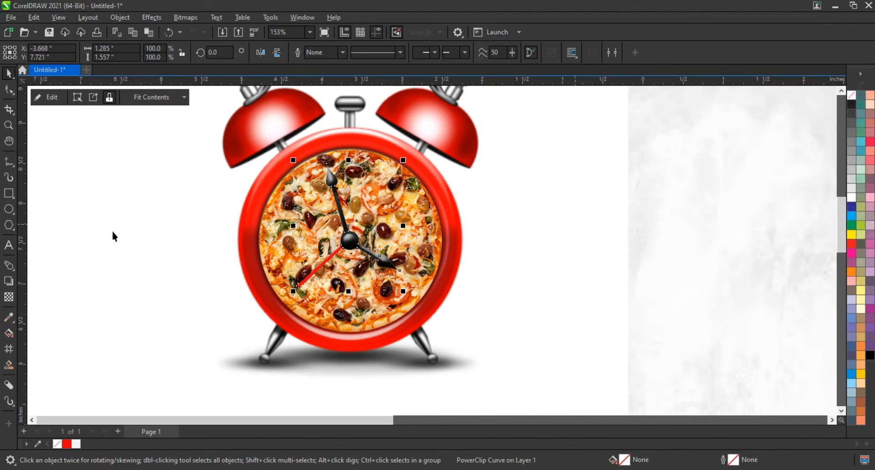
Step: Add a Multiply drop shadow to the clock hands with 84 opacity and an offset of about -0.07 by -0.021 inches
left_click(8, 126)
left_click_drag(225, 140, 526, 342)
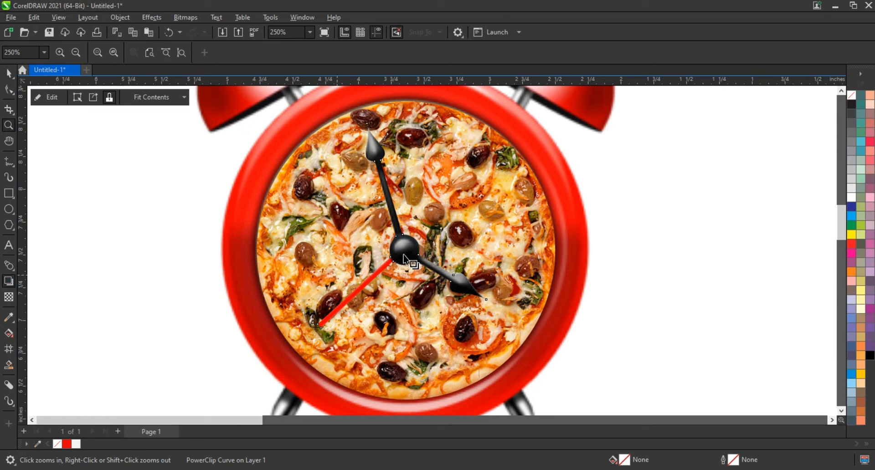
left_click_drag(353, 253, 312, 254)
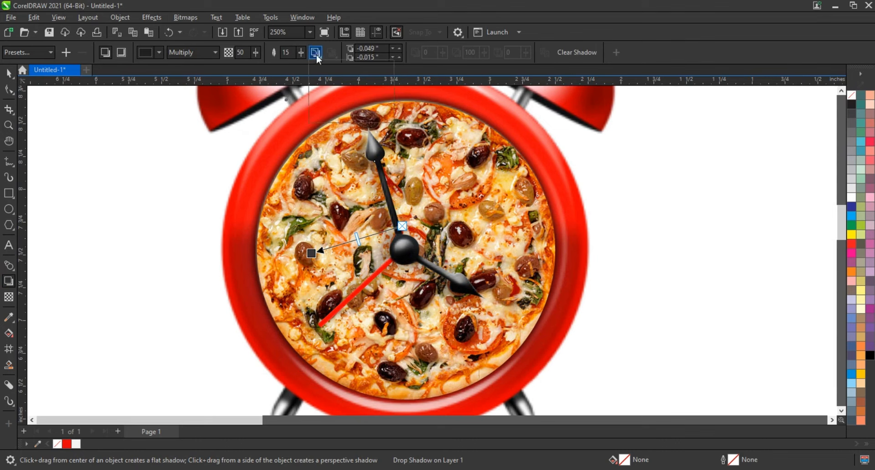
left_click(315, 53)
left_click(332, 102)
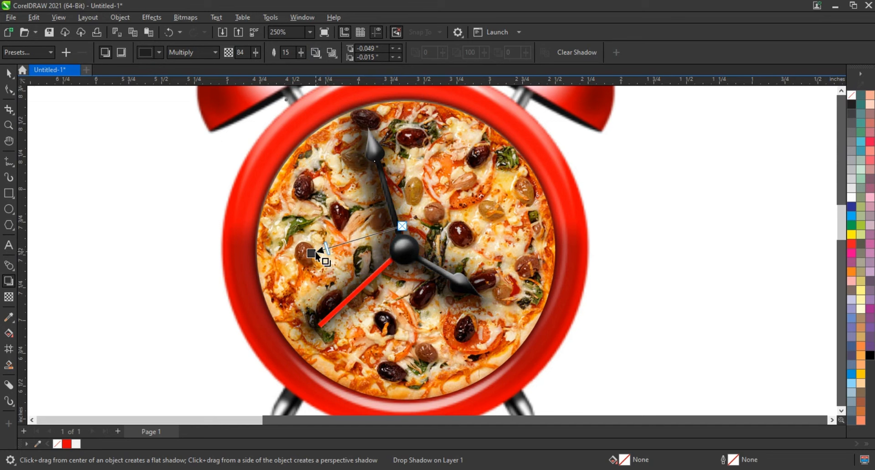
left_click_drag(312, 253, 309, 254)
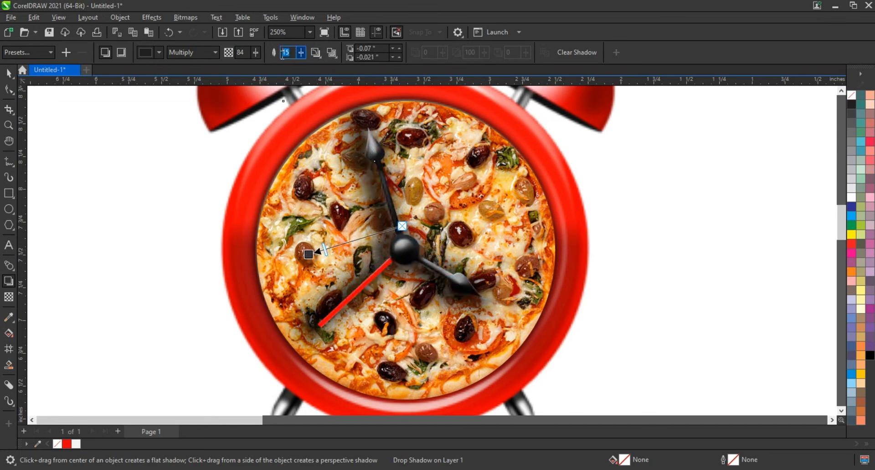
Step: Set the hands' shadow feathering to 5, its opacity to 74 and its offset to about -0.041 by -0.013 inches
type("5")
key("Return")
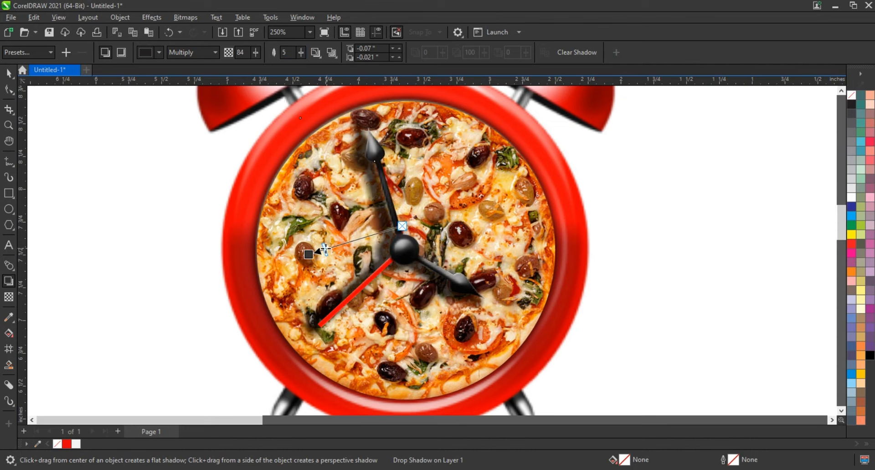
mouse_move(325, 249)
left_mouse_down()
mouse_move(336, 246)
mouse_move(313, 254)
left_mouse_up()
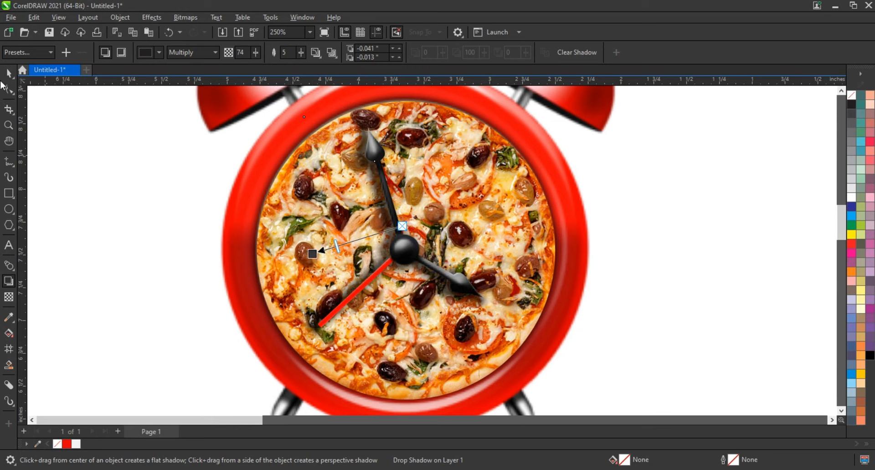
left_click(8, 74)
scroll(363, 243, "down", 2)
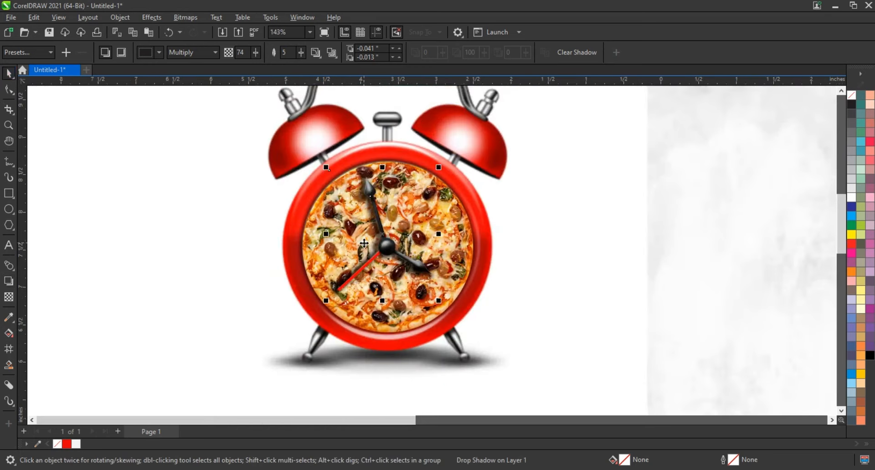
scroll(364, 243, "down", 2)
Step: Group the clock, pizza, hands and shadow, and move the group onto the grey texture on the page
left_click_drag(227, 111, 471, 327)
key("shift+F2")
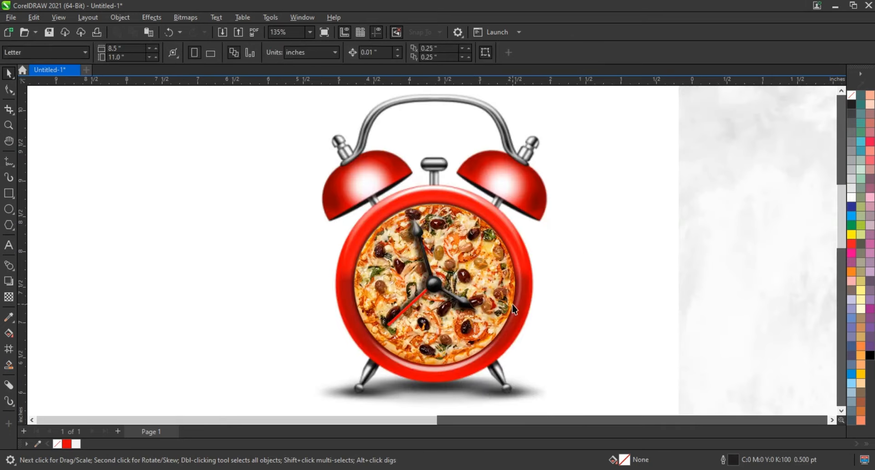
left_click(412, 291)
scroll(224, 274, "down", 3)
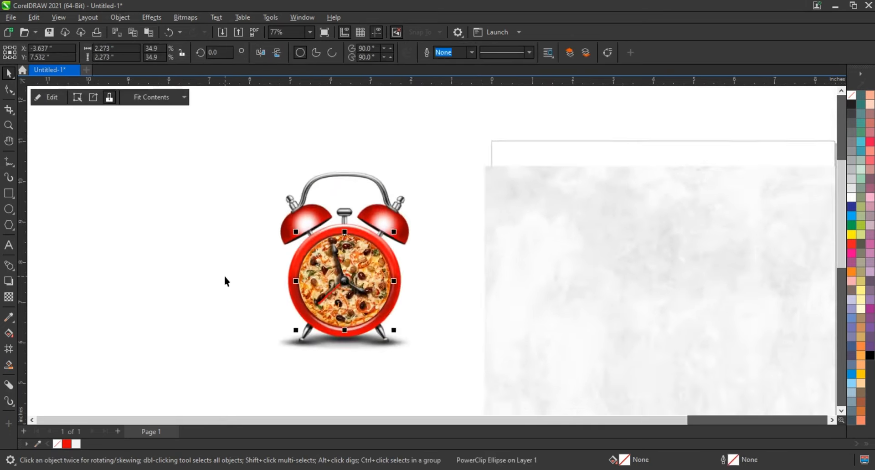
left_click_drag(217, 189, 376, 338)
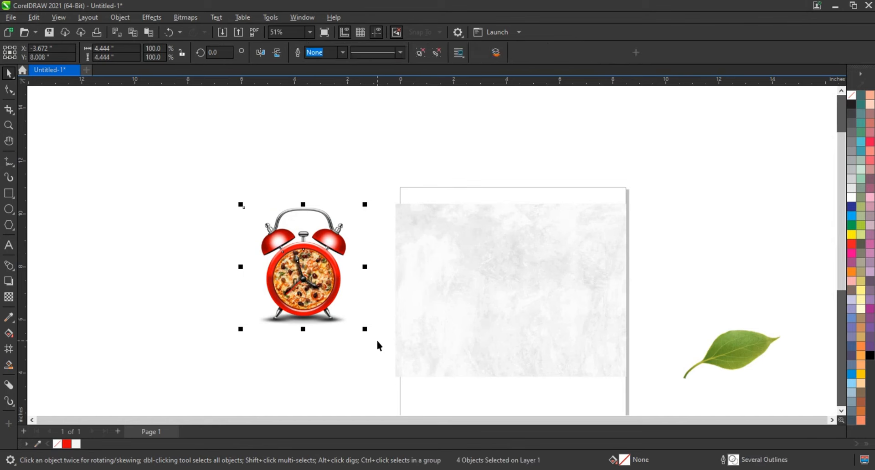
key("ctrl+g")
left_click_drag(346, 292, 517, 280)
left_click(288, 306)
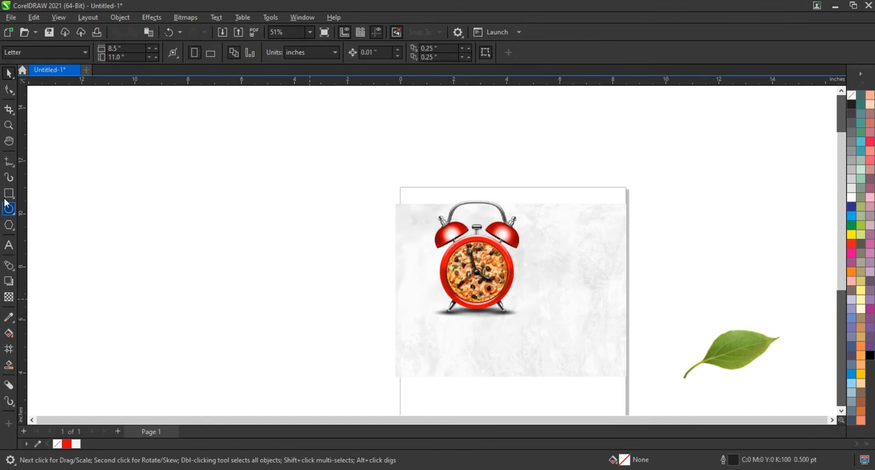
Step: Draw a portrait rectangle about 7.35 by 10.88 inches beside the page and PowerClip the grey texture inside it
left_click(9, 194)
left_click_drag(78, 110, 273, 400)
left_click(9, 74)
left_click(548, 323)
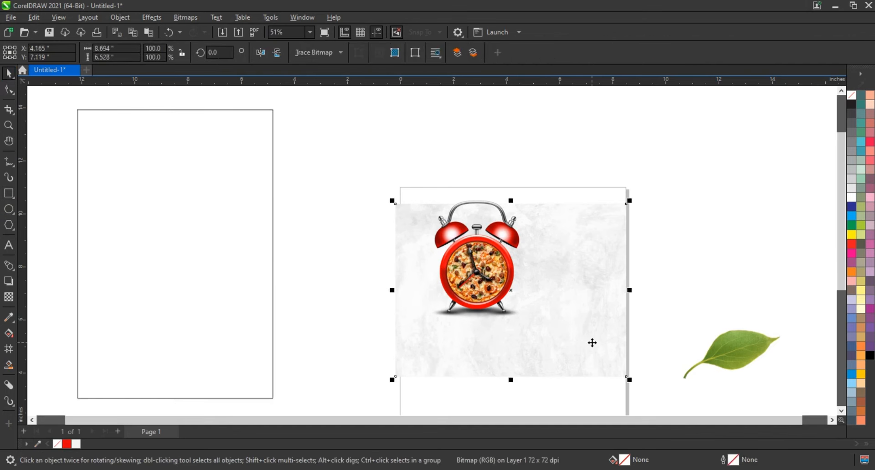
right_click(592, 341)
left_click(617, 177)
left_click(215, 195)
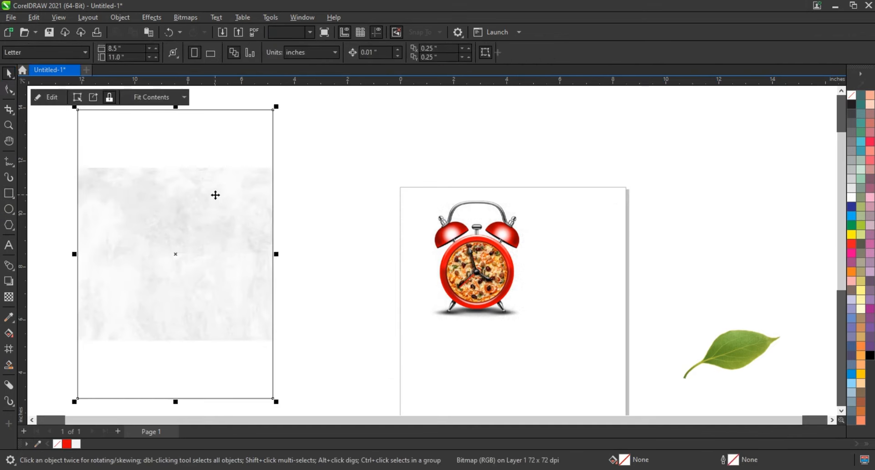
Step: Inside the PowerClip, rotate the texture to 270 degrees and stretch it to about 7.48 by 8.9 inches across the rectangle's upper part
right_click(215, 195)
left_click(238, 151)
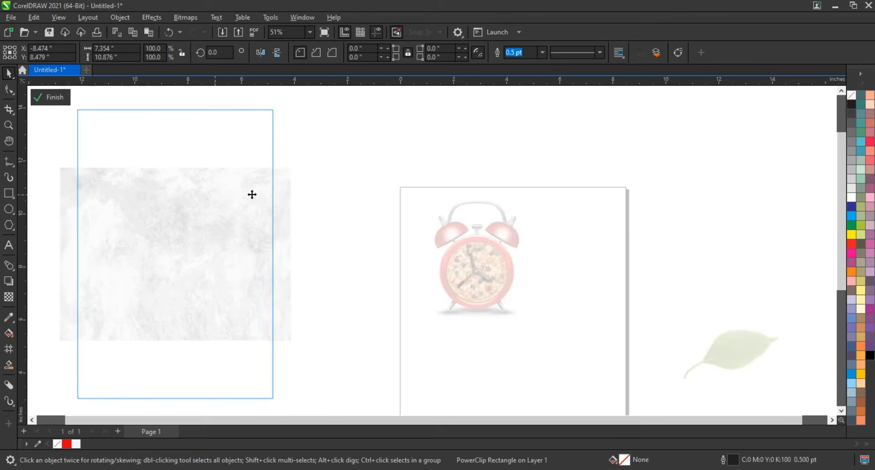
left_click(250, 194)
left_click(250, 193)
left_click_drag(303, 168, 192, 267)
left_click_drag(256, 226, 279, 225)
mouse_move(176, 338)
left_mouse_down()
mouse_move(171, 372)
mouse_move(176, 347)
left_mouse_up()
right_click(201, 274)
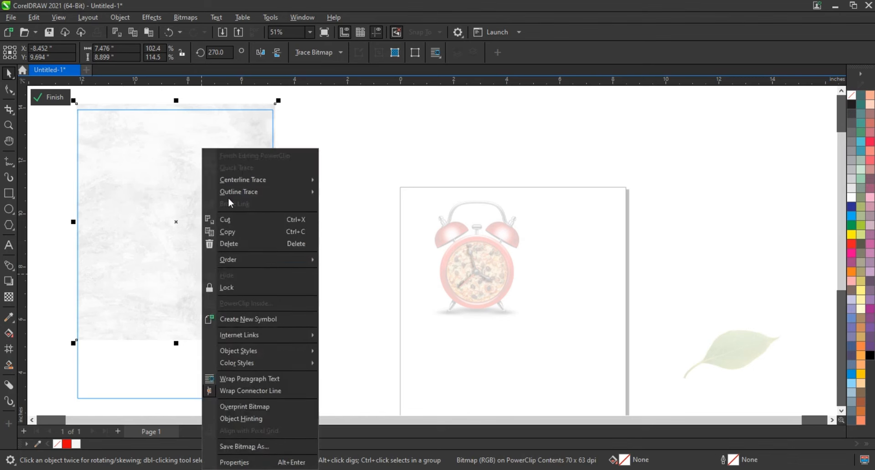
left_click(243, 156)
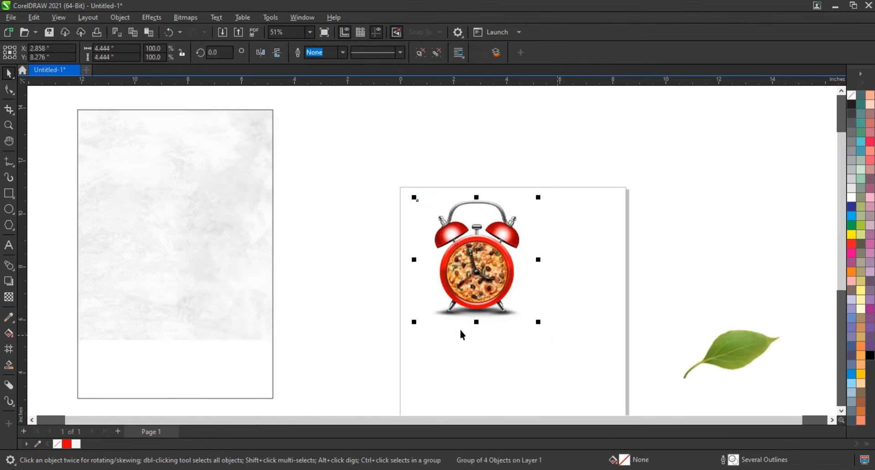
Step: Center the clock group over the rectangle's lower edge and scale it to about 8.32 inches
left_click_drag(474, 295, 167, 385)
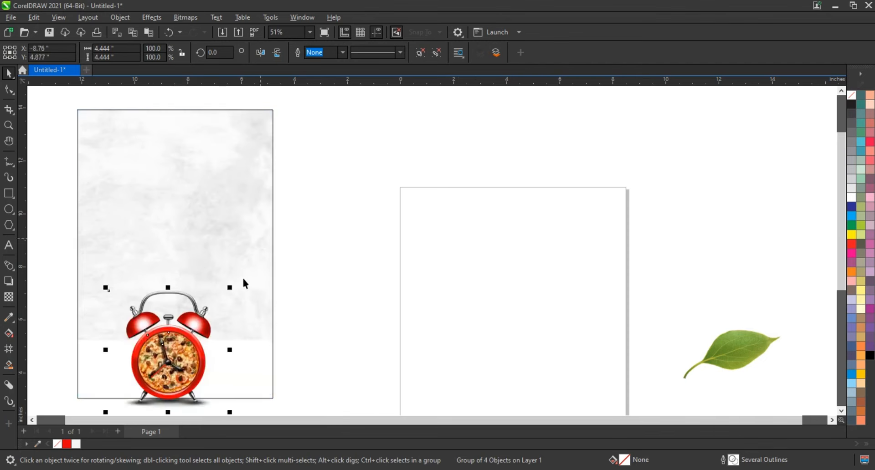
left_click_drag(241, 277, 289, 233)
left_click_drag(205, 306, 215, 308)
key("shift+F2")
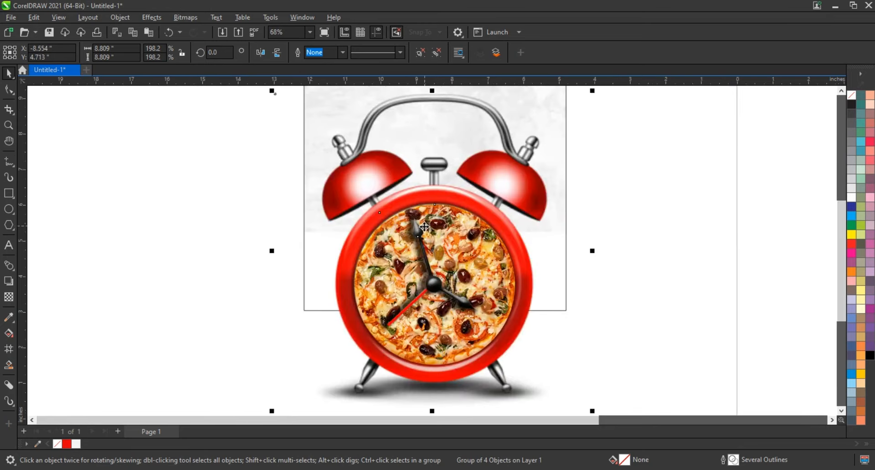
scroll(419, 244, "down", 1)
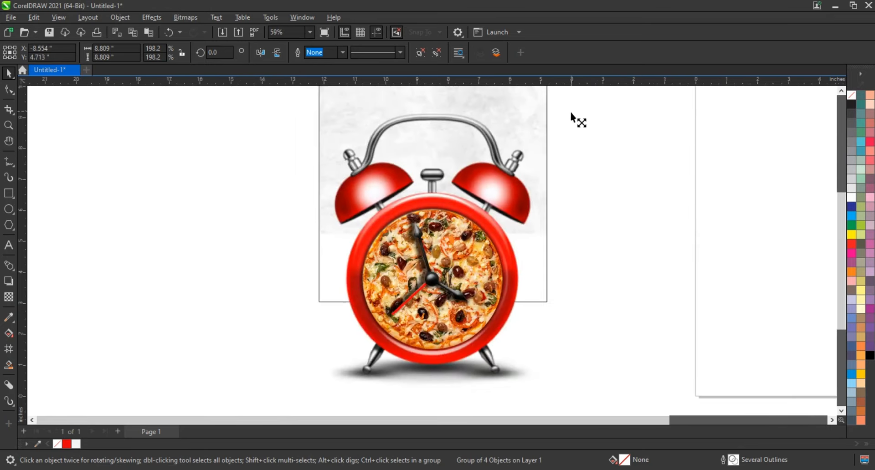
left_click_drag(570, 111, 564, 119)
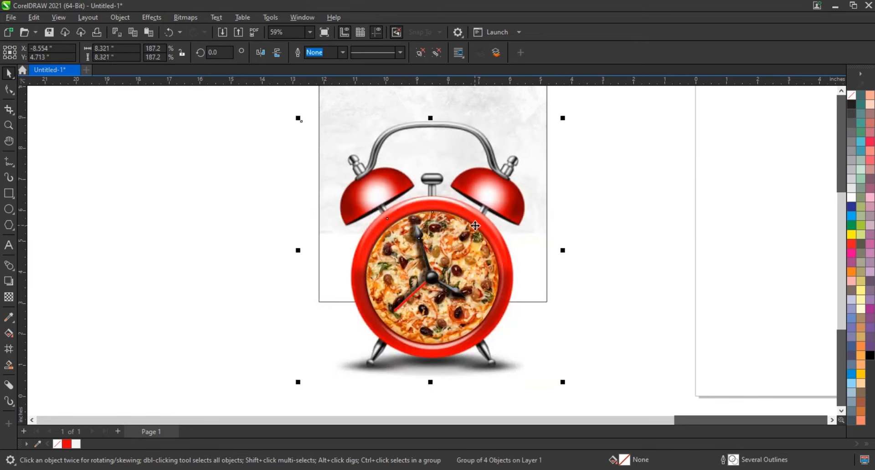
mouse_move(475, 226)
left_mouse_down()
mouse_move(479, 234)
mouse_move(465, 235)
left_mouse_up()
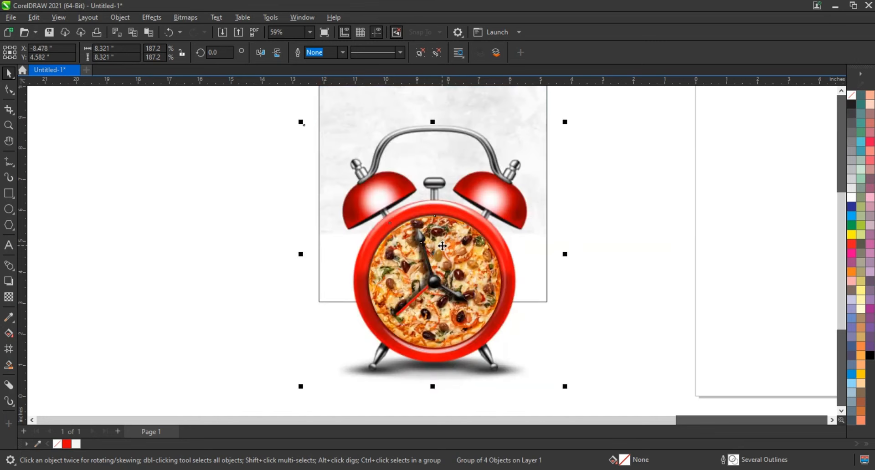
Step: Fill the background rectangle with the red that matches the clock's body
scroll(442, 246, "down", 1)
left_click(508, 110)
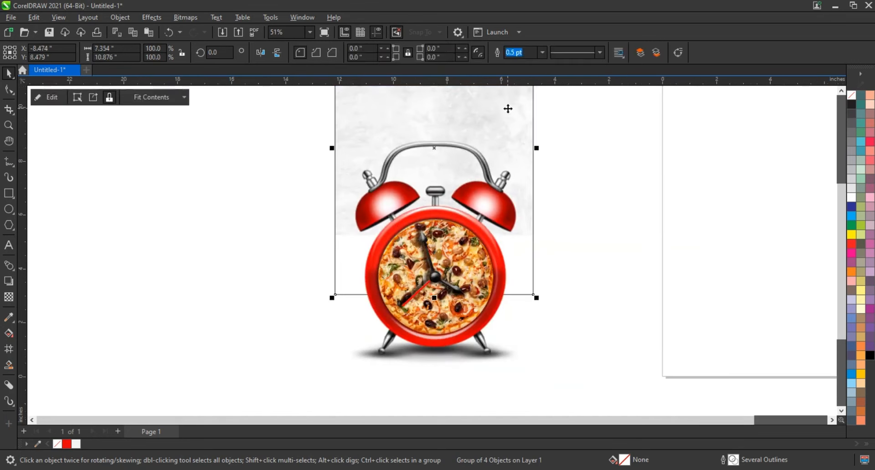
left_click(851, 245)
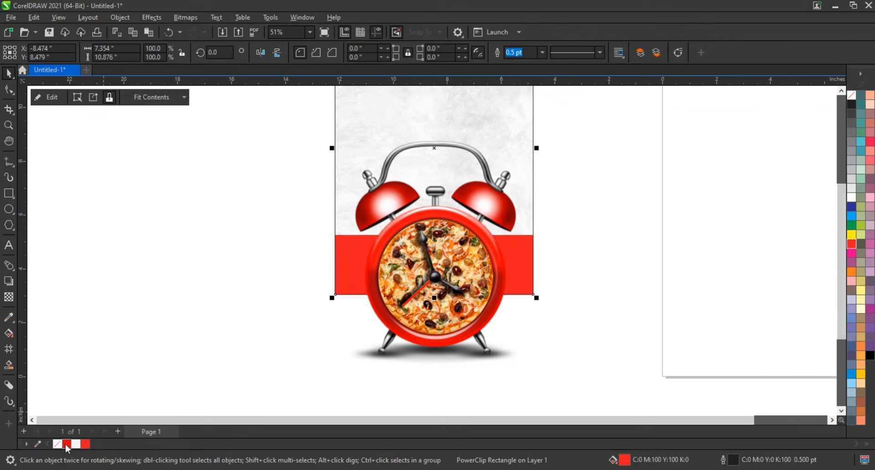
left_click(319, 355)
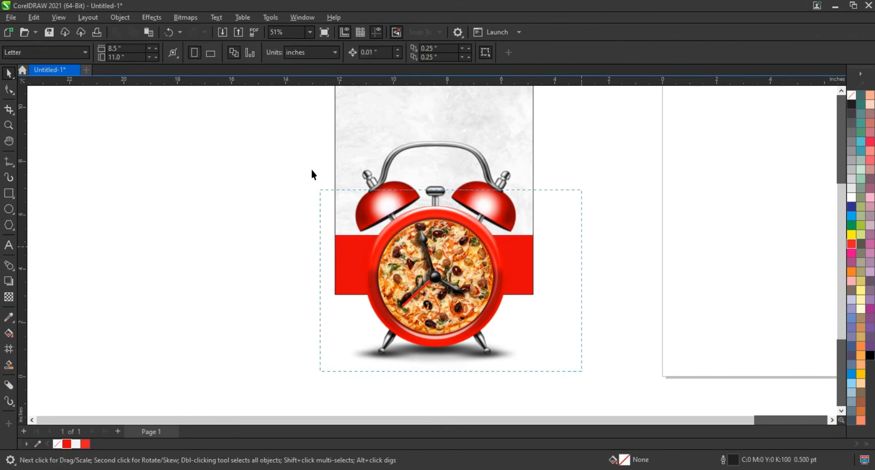
Step: Add a Multiply drop shadow to the clock image, cast up and left, with 65 opacity and an offset of about -0.2 by 0.142 inches
left_click_drag(294, 135, 293, 135)
scroll(301, 237, "down", 2)
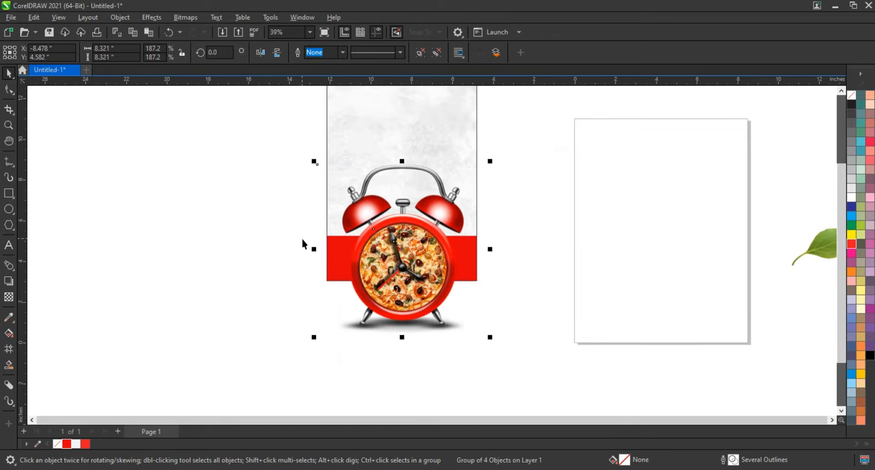
scroll(409, 151, "up", 1)
left_click(568, 210)
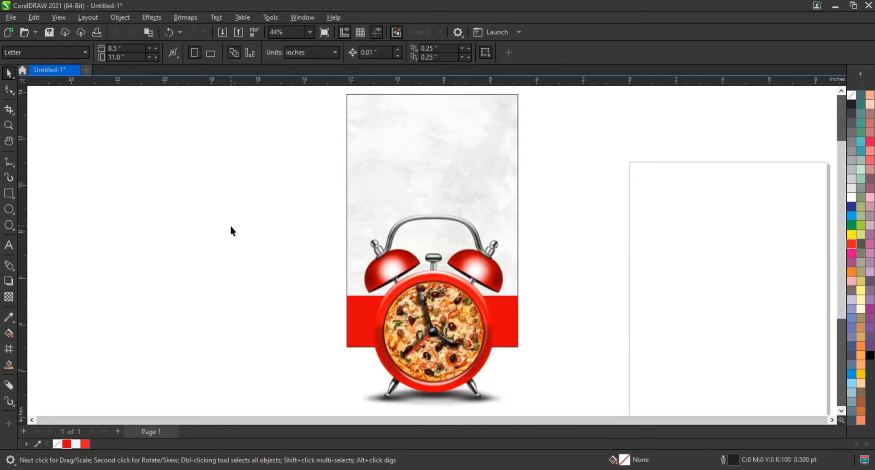
left_click(493, 355)
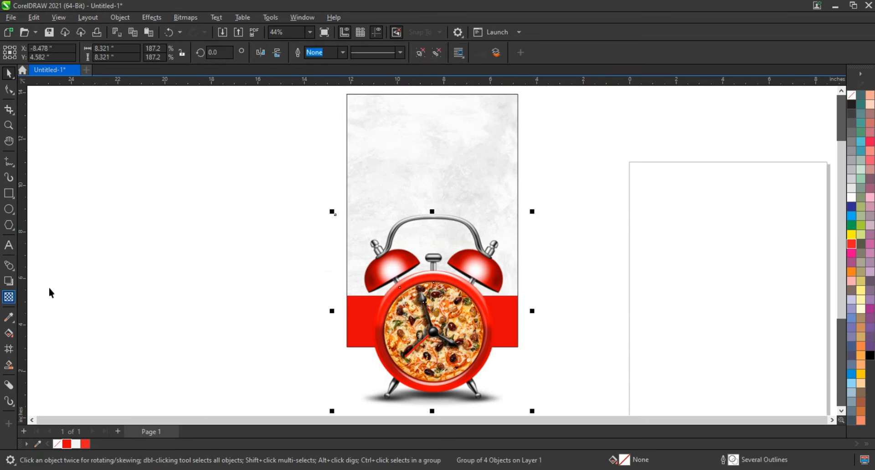
left_click(488, 357, "ctrl")
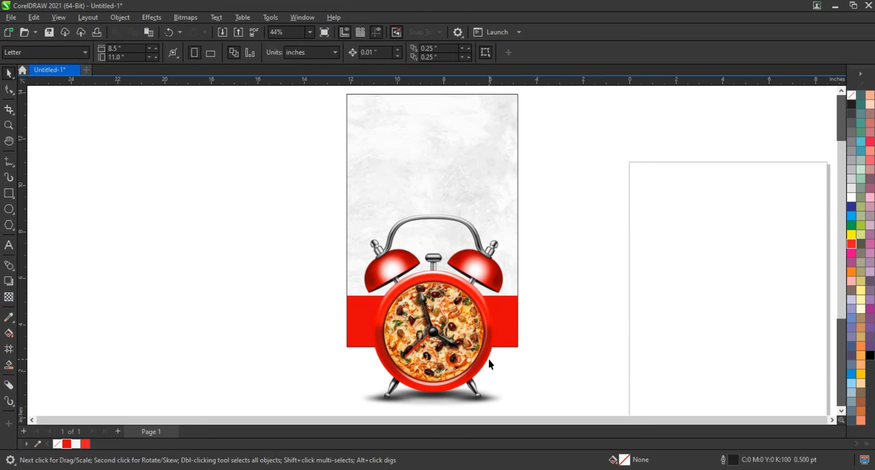
left_click(8, 281)
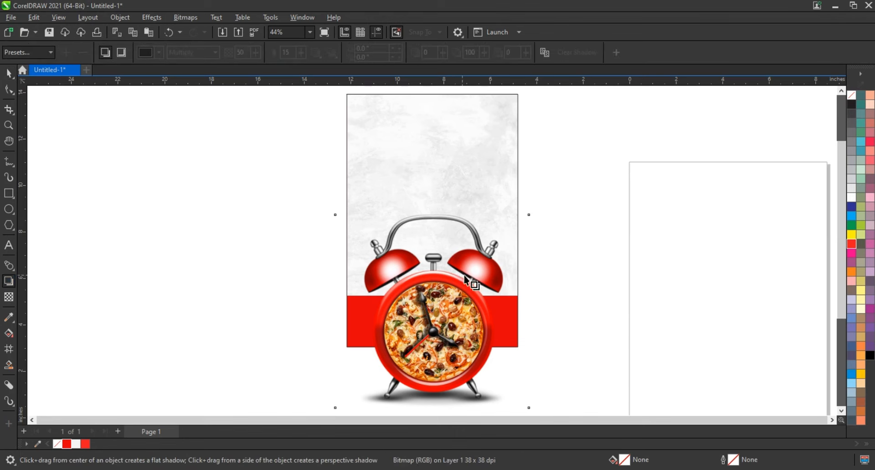
left_click_drag(528, 312, 341, 294)
key("ctrl+z")
left_click_drag(432, 301, 322, 221)
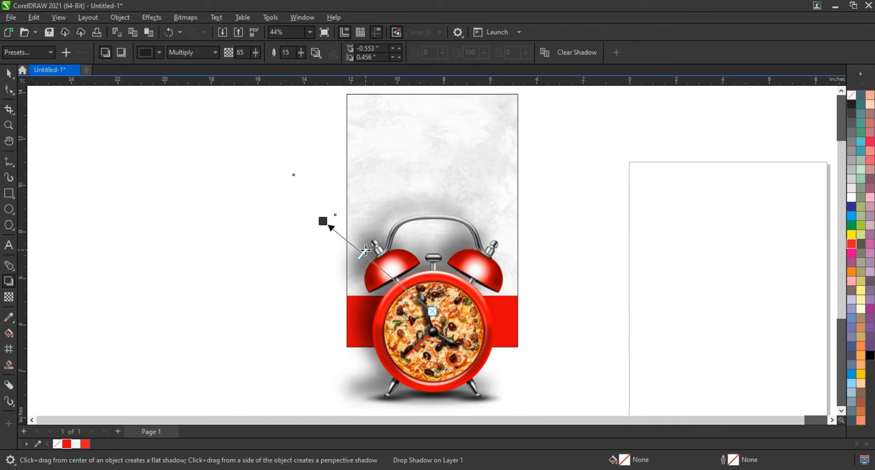
left_click_drag(322, 222, 331, 240)
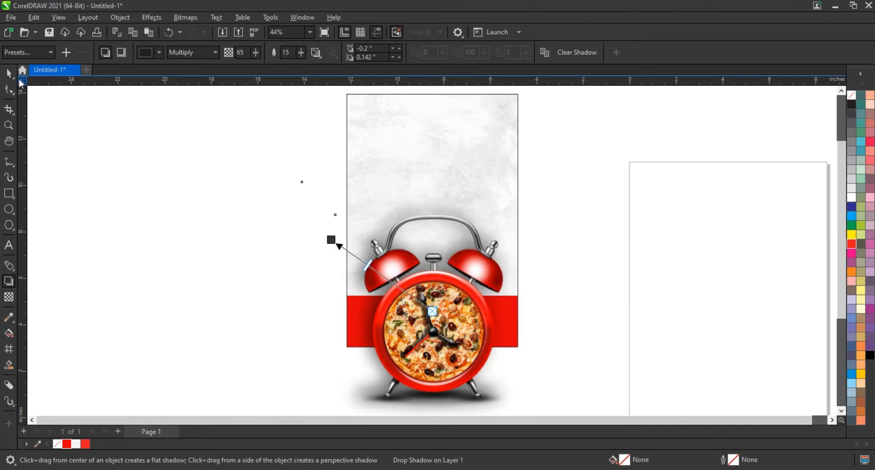
Step: Break the drop shadow apart from the clock image
left_click(8, 73)
left_click(120, 18)
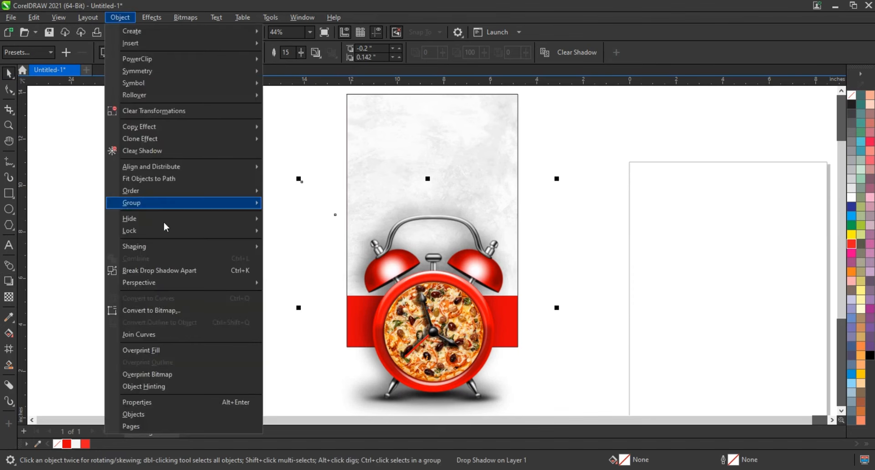
left_click(169, 271)
left_click(189, 251)
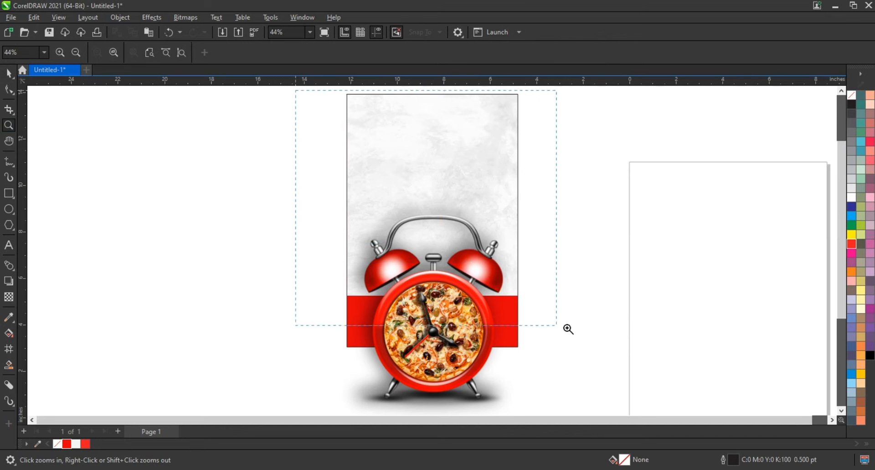
Step: Add the lines "IT'S TIME", "TO ORDER YOUR" and "PIZZA!" beside the poster as separate text objects in Impact at about 34.5 pt
left_click_drag(567, 328, 578, 330)
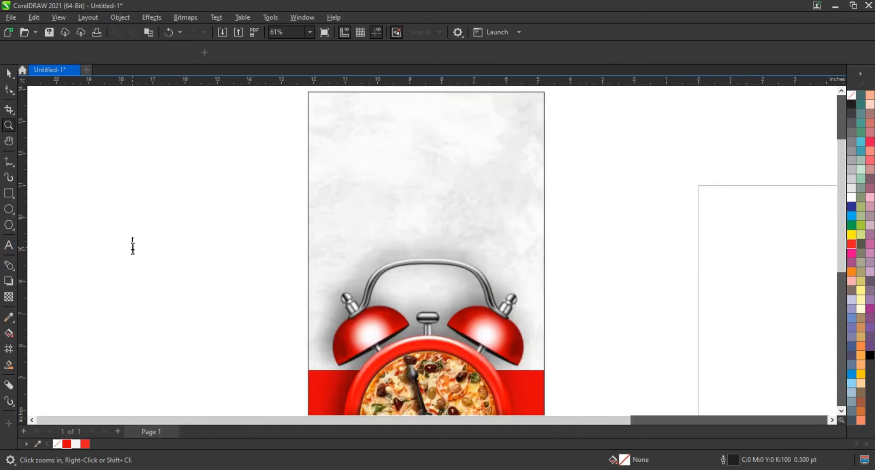
type("E")
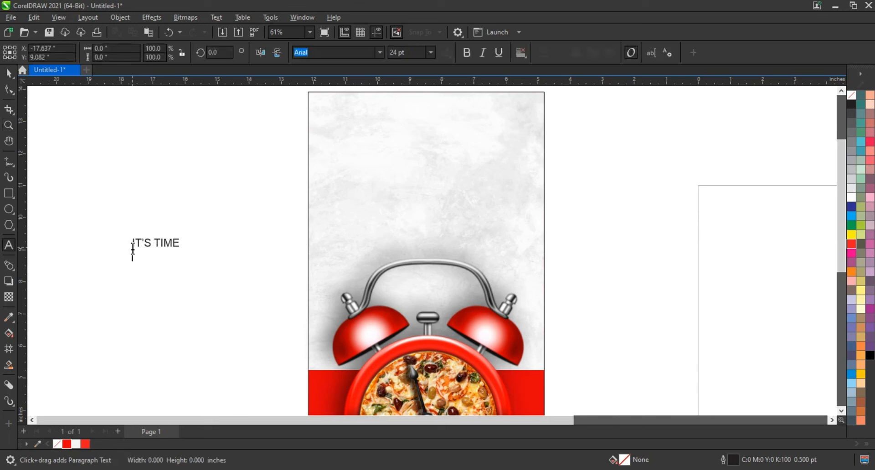
key("Return")
type("TO ORDER YOUR")
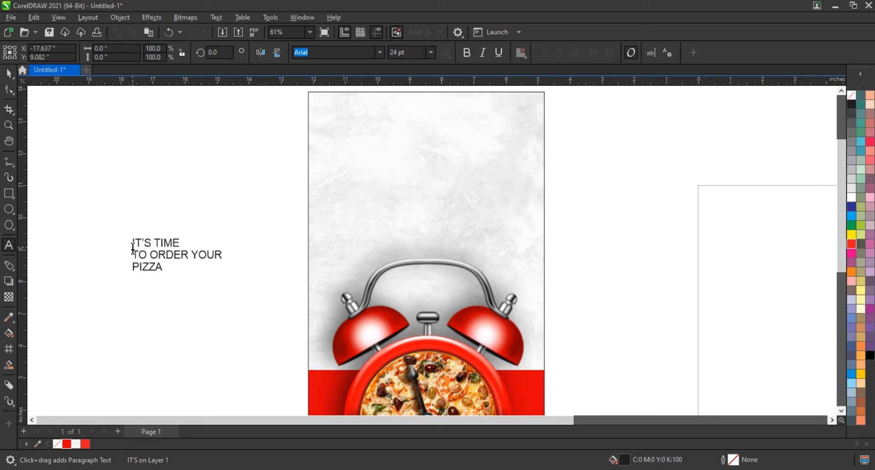
type("!")
left_click(9, 73)
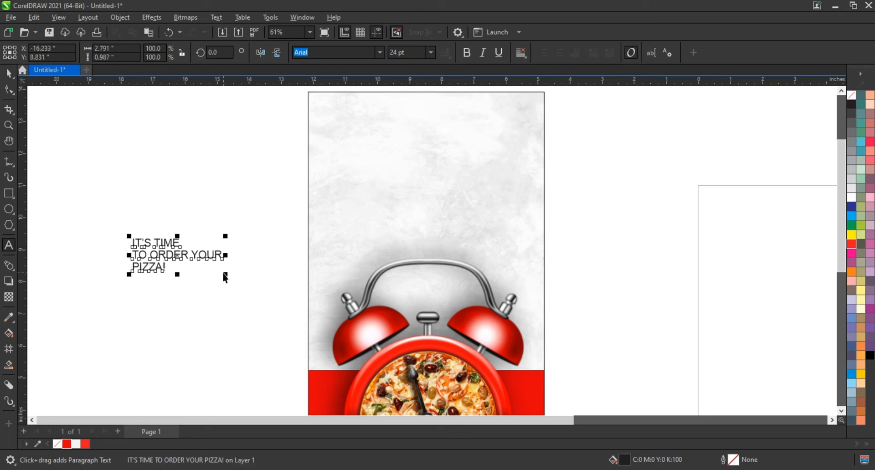
left_click(255, 294)
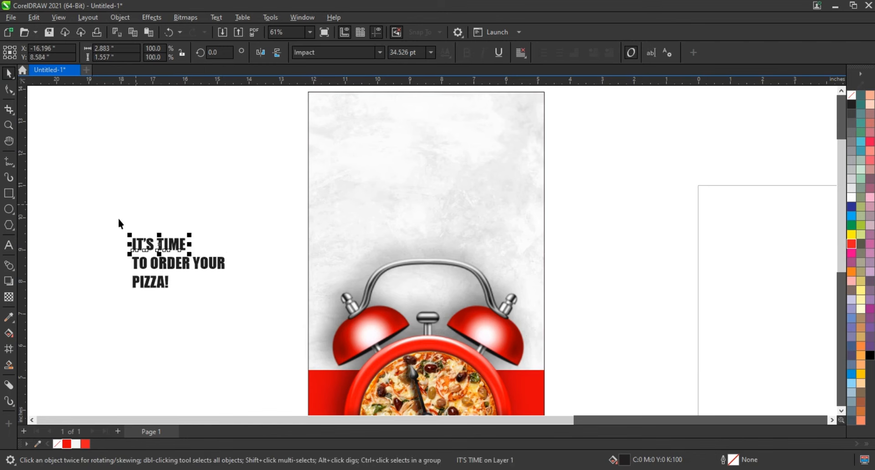
Step: Center the three text lines on one another and fill them with red
left_click_drag(118, 217, 262, 321)
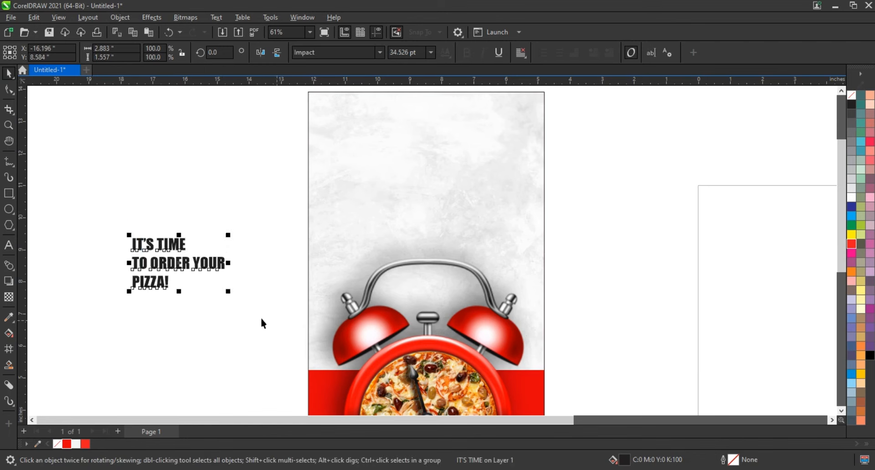
key("c")
left_click(85, 444)
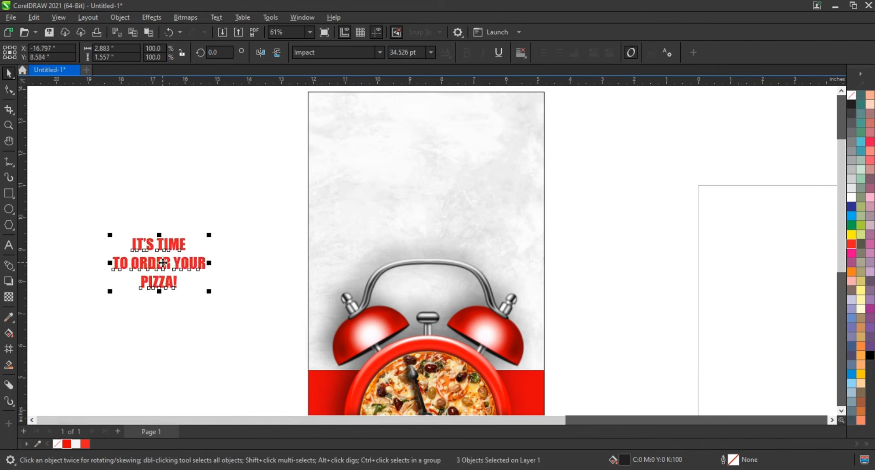
left_click_drag(160, 264, 169, 218)
left_click(195, 294)
Step: Enlarge the word "PIZZA!" to about 4.56 inches wide and place it just below the other two lines
left_click(177, 247)
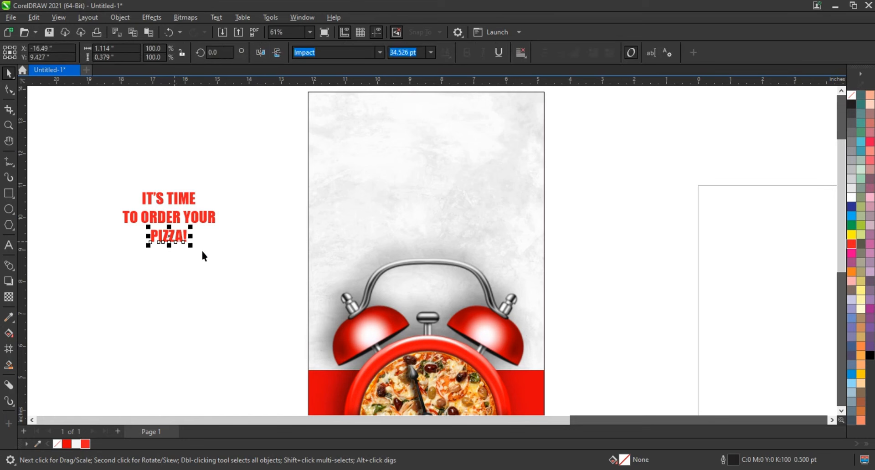
left_click_drag(193, 248, 252, 290)
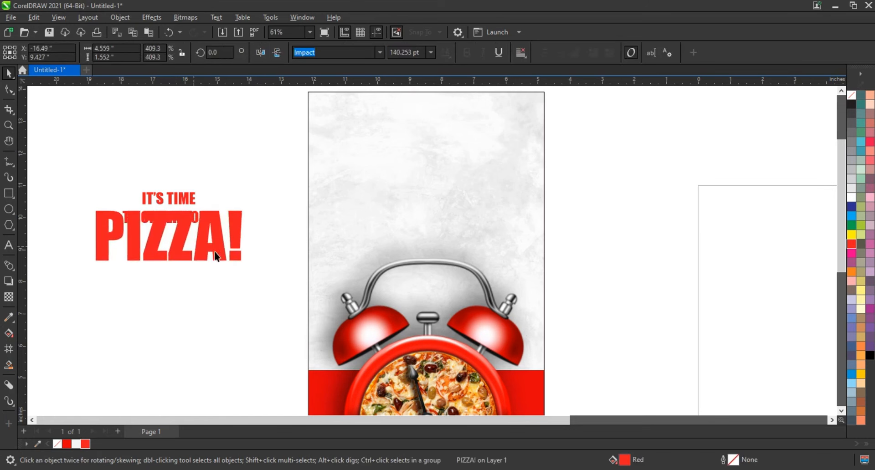
left_click_drag(215, 248, 215, 265)
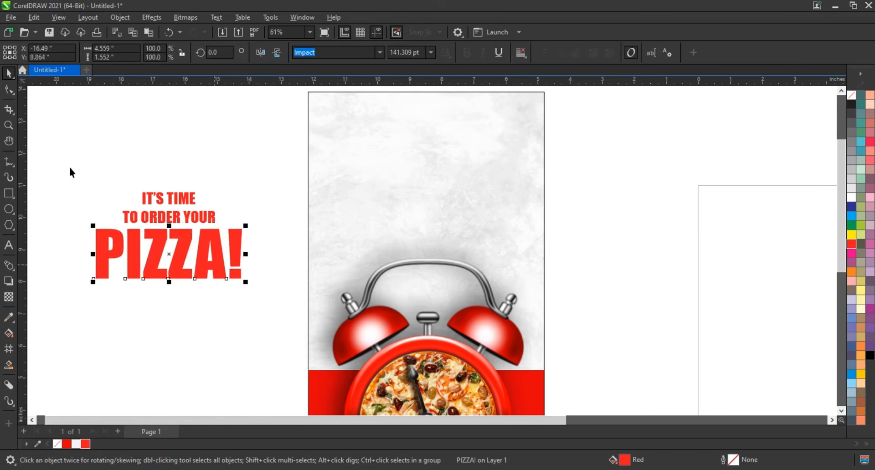
Step: Move the three headline lines onto the poster above the clock and send them behind the clock's handle
left_click_drag(294, 321, 294, 320)
left_click_drag(220, 239, 466, 233)
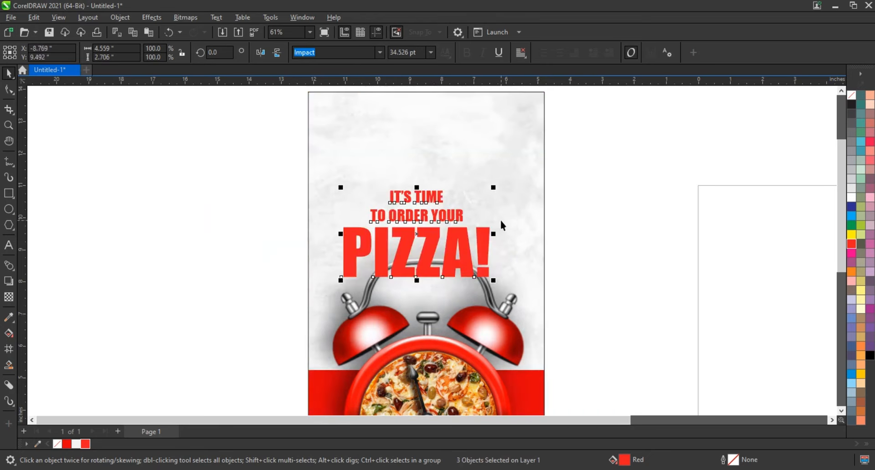
key("ctrl+Page_Down")
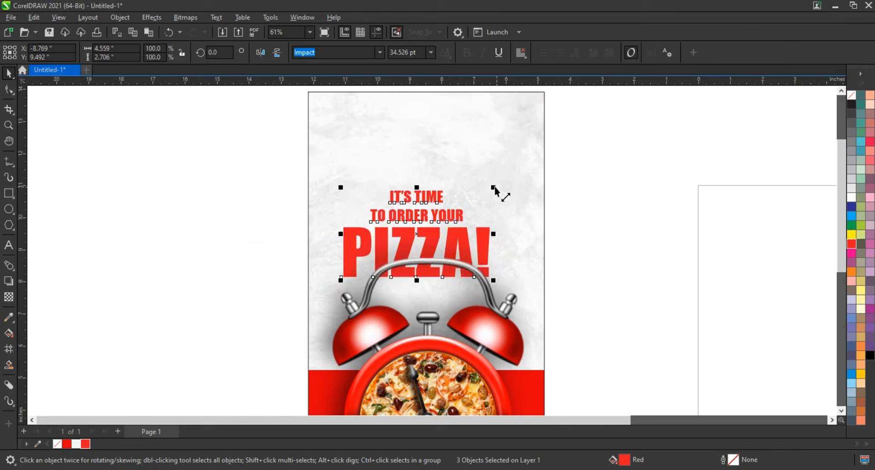
Step: Enlarge the headline to nearly the poster's width, with small margins at both sides, and center it horizontally on the poster
left_click_drag(493, 188, 523, 170)
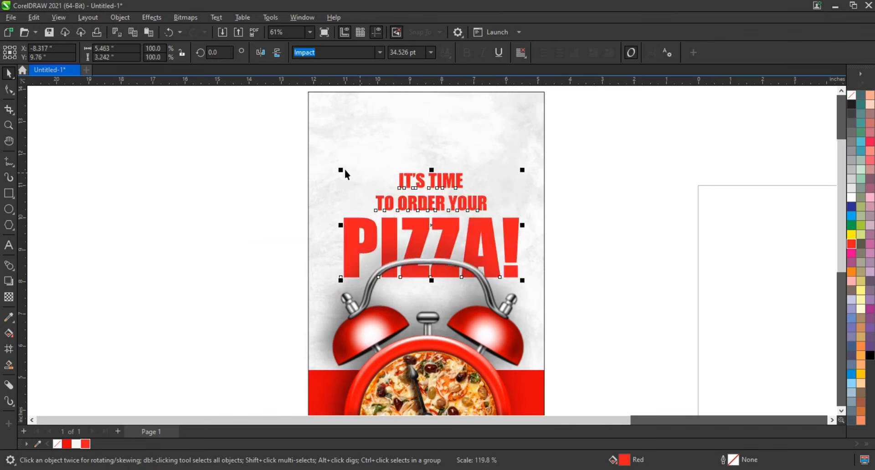
left_click_drag(341, 170, 322, 159)
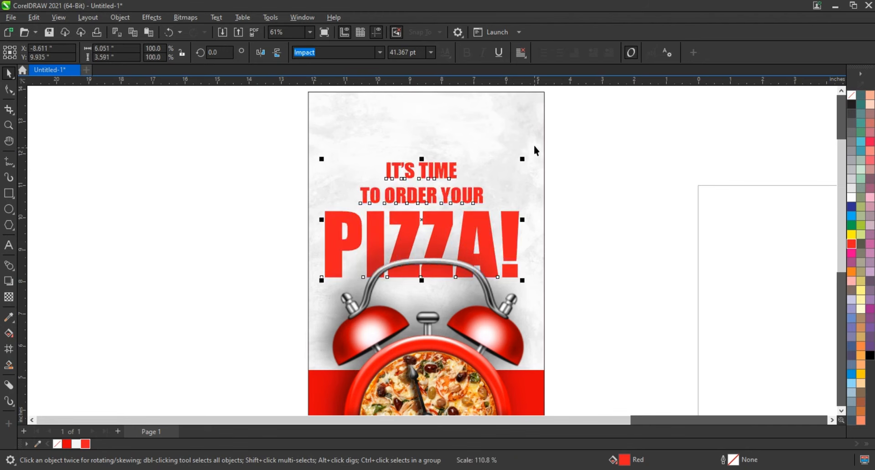
left_click(534, 150)
left_click(594, 173)
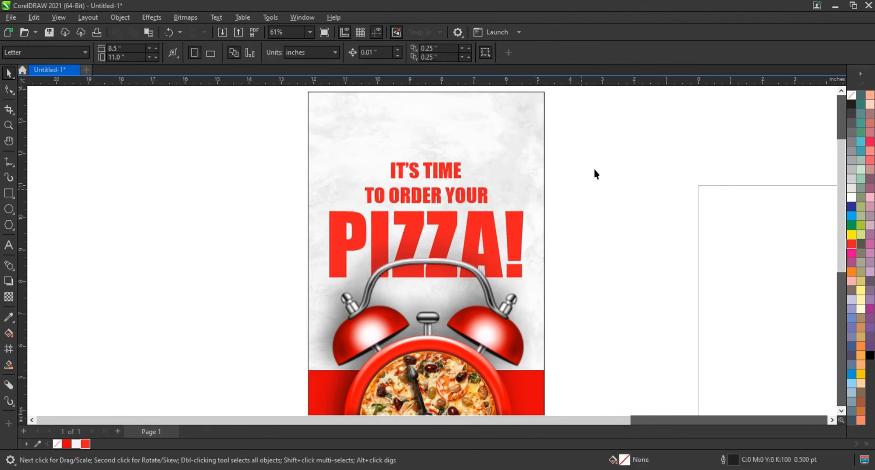
left_click_drag(293, 284, 295, 283)
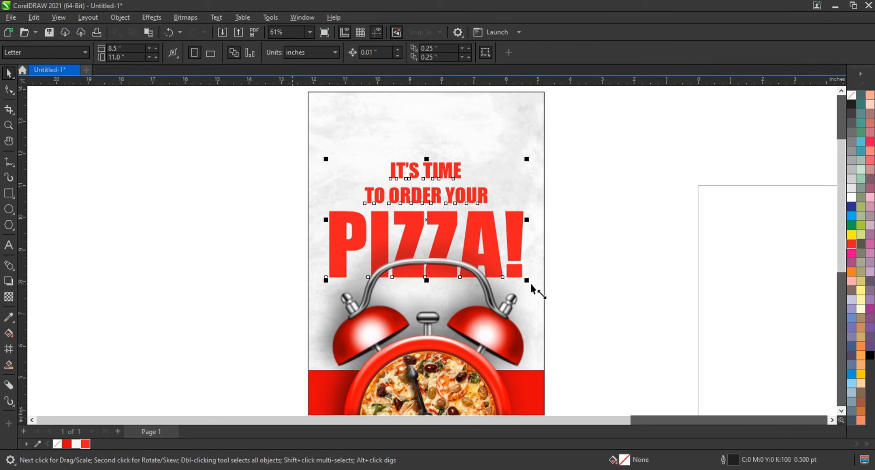
left_click_drag(526, 280, 588, 288)
left_click(588, 289)
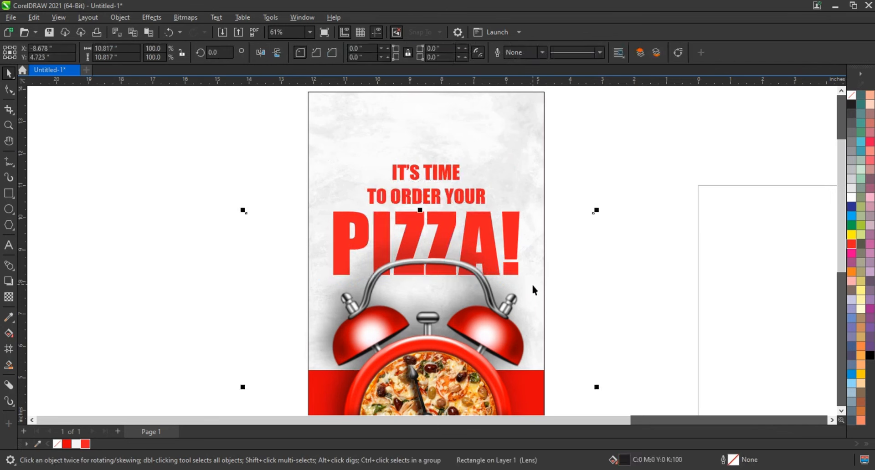
Step: PowerClip the clock, its shadow and the headline text inside the poster's background rectangle
scroll(477, 207, "down", 2)
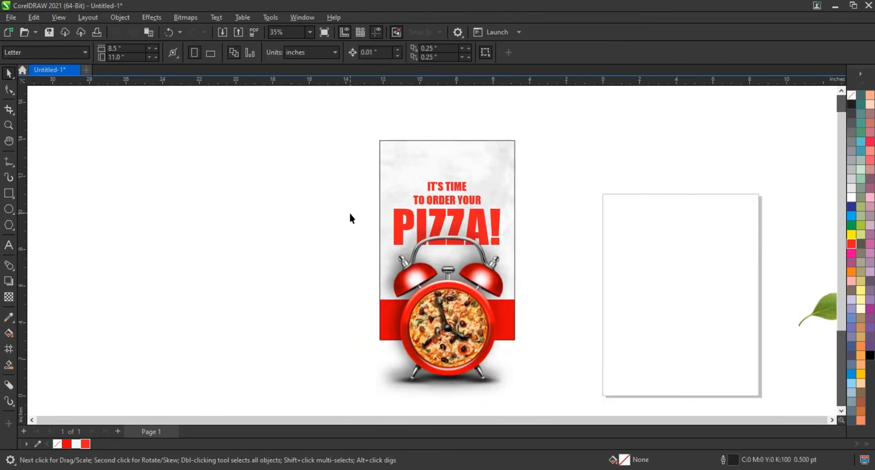
left_click(262, 225)
left_click_drag(446, 317, 545, 395)
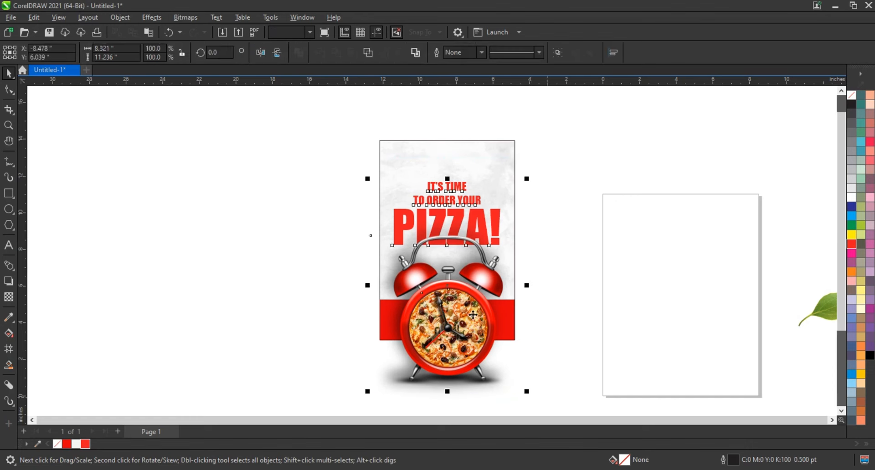
right_click(471, 312)
left_click(488, 147)
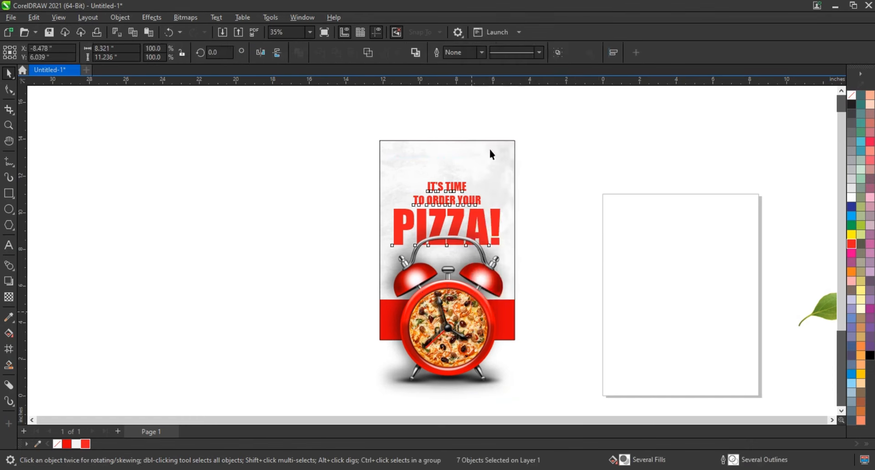
left_click(481, 150)
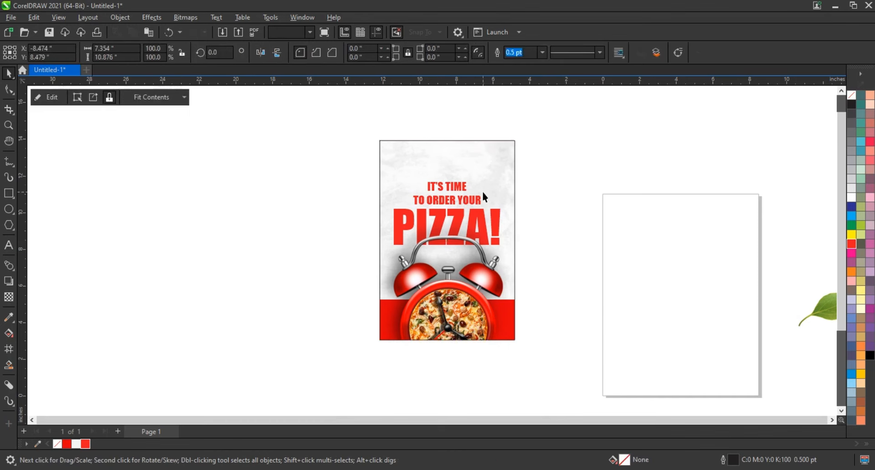
scroll(482, 190, "up", 2)
key("Escape")
Step: Add the two-line text "Paris" and "Pizza" beside the poster's upper part and set it in the Billion Dreams font
key("z")
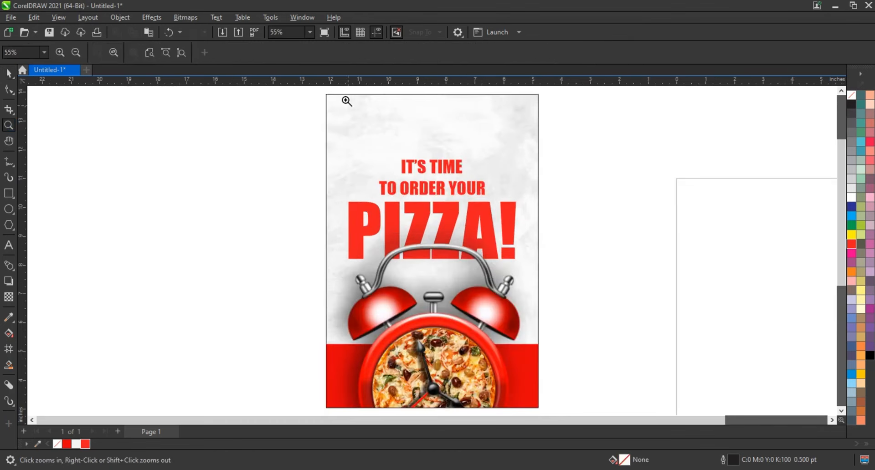
left_click_drag(578, 222, 570, 220)
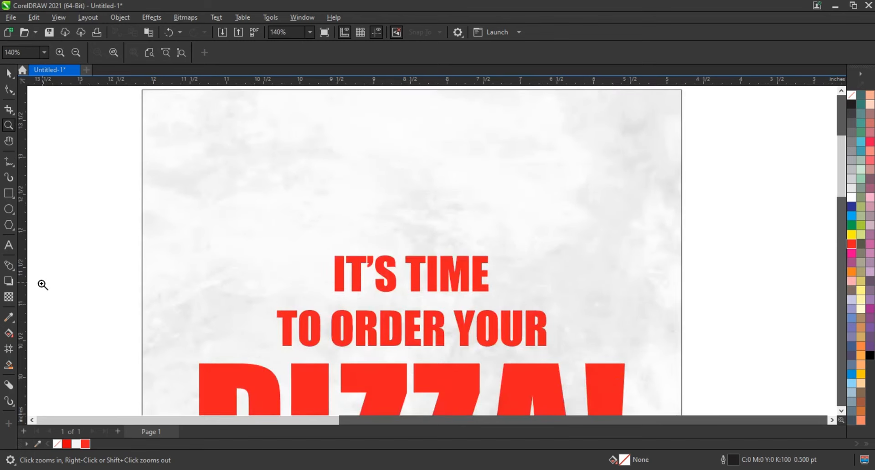
left_click(9, 246)
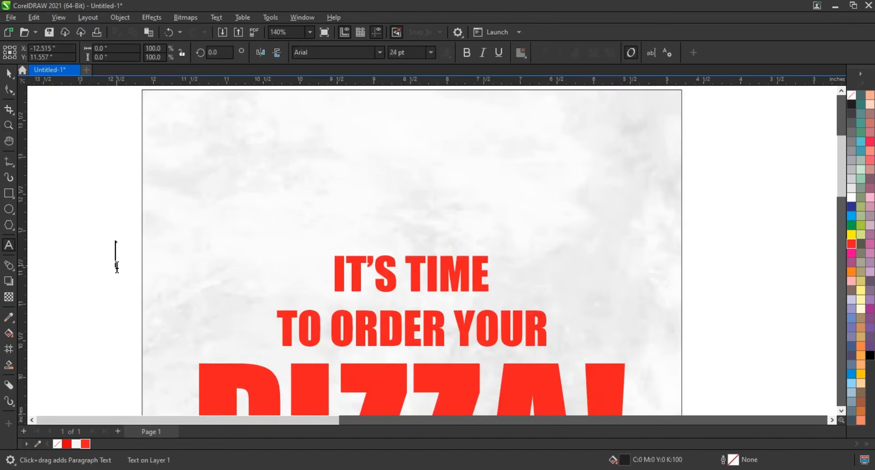
type("pAR")
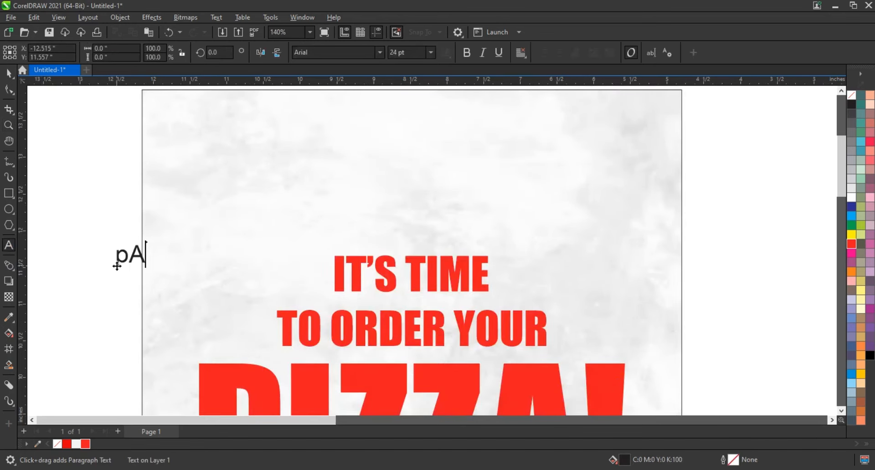
key("BackSpace")
key("BackSpace")
key("BackSpace")
type("Par")
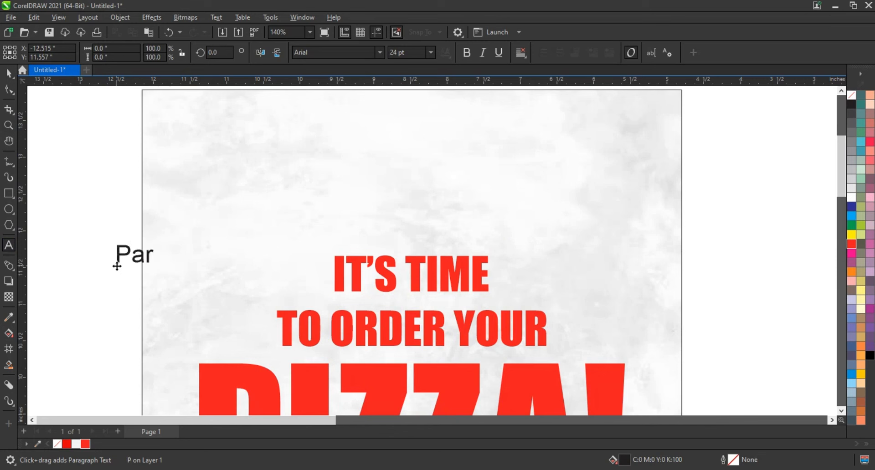
type("is")
key("Return")
type("Pizza")
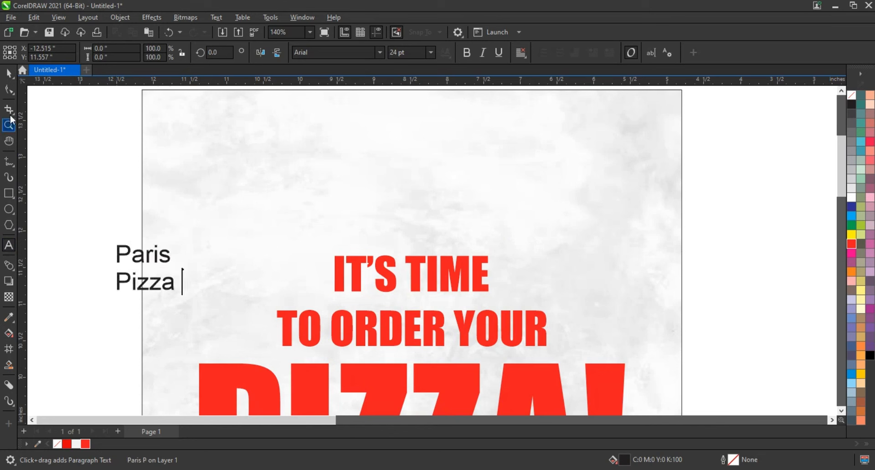
left_click(9, 74)
left_click(379, 52)
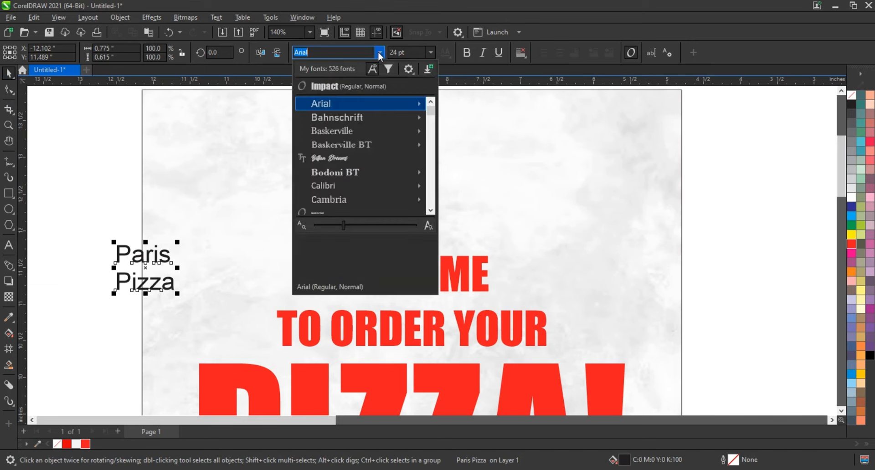
left_click(351, 159)
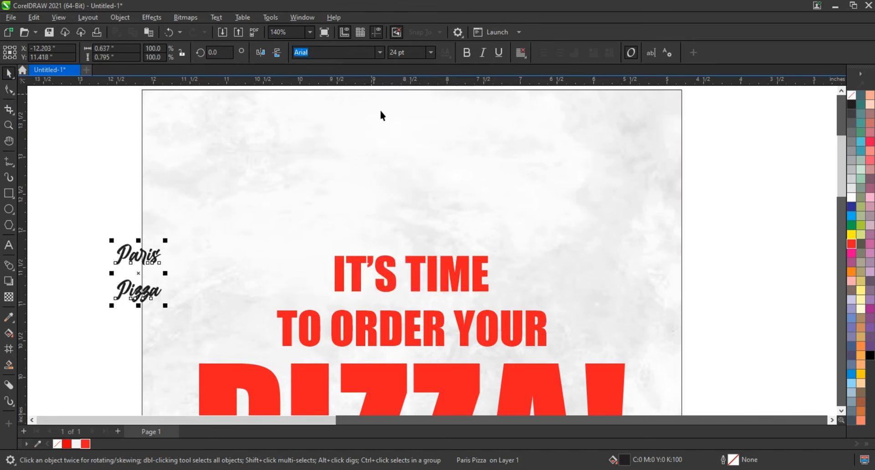
Step: Break the two-line text apart and shrink "Pizza" to about 10.9 pt, tucked closely beneath "Paris"
key("ctrl+k")
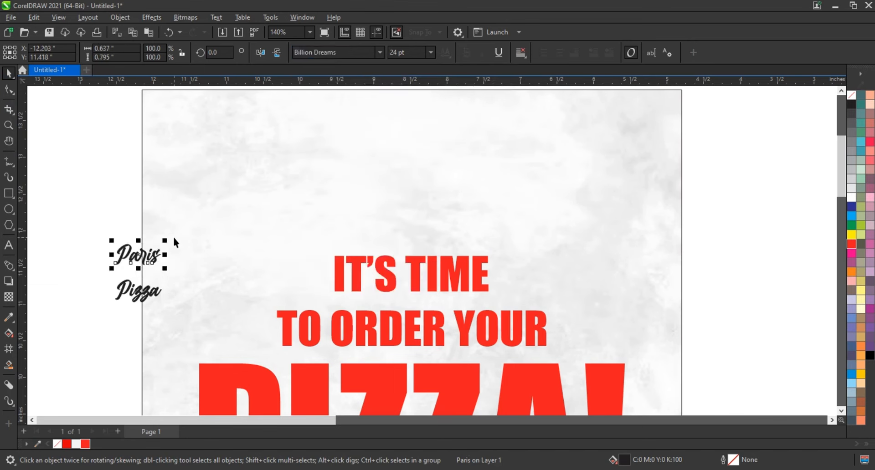
left_click(140, 287)
left_click_drag(166, 306, 146, 302)
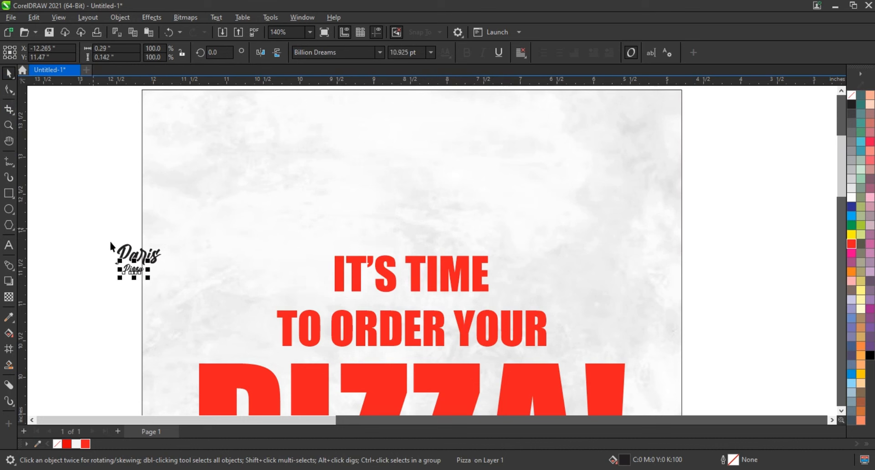
Step: Weld "Paris" and "Pizza" into one logo shape and scale it to about 1.99 inches wide
left_click_drag(110, 241, 181, 291)
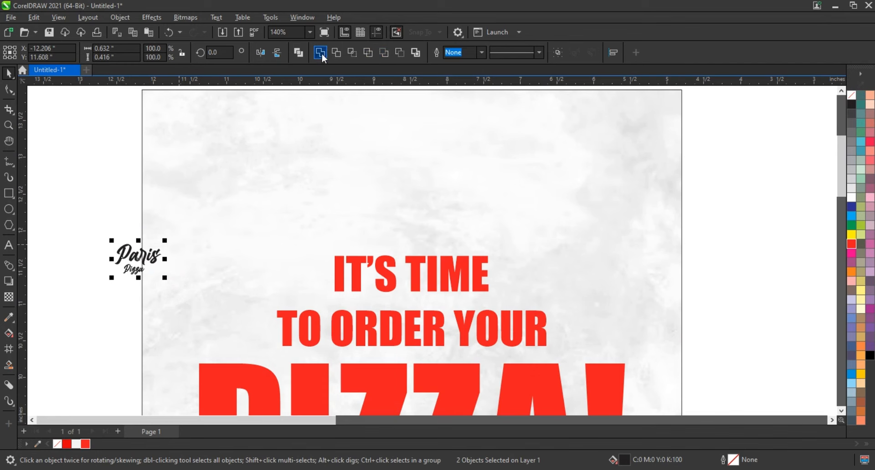
left_click_drag(164, 240, 277, 161)
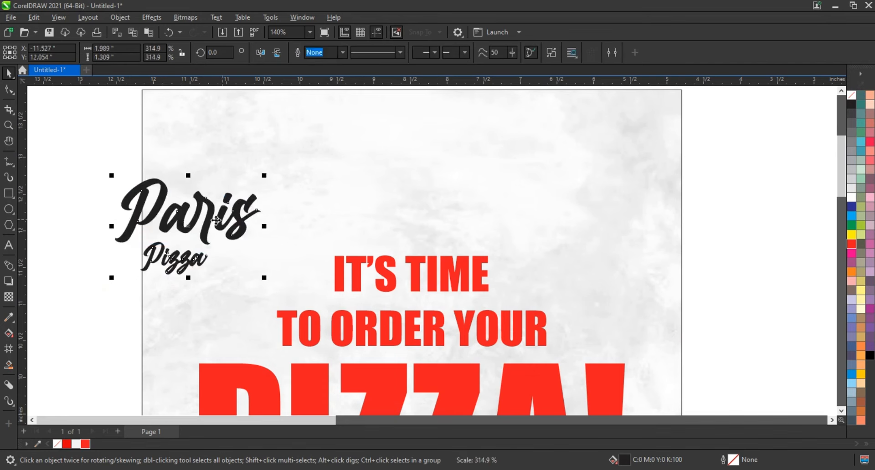
Step: Place the Paris Pizza logo at the poster's top above the headline and fill it with green
left_click_drag(216, 222, 431, 165)
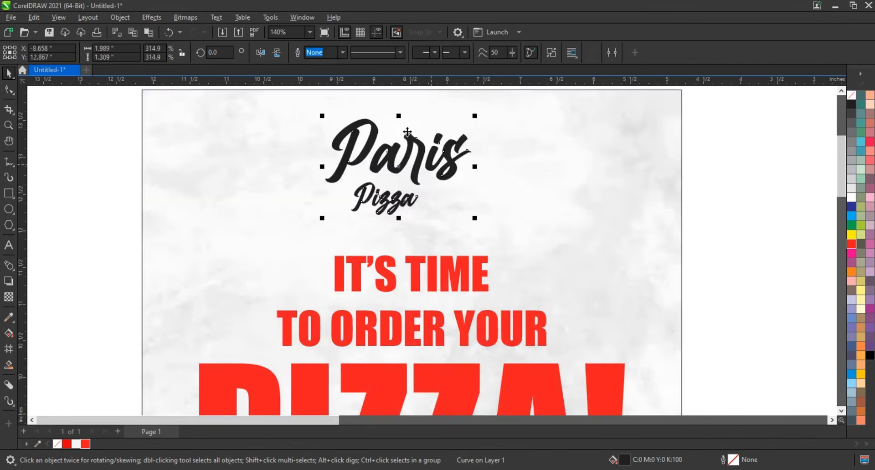
left_click(853, 226)
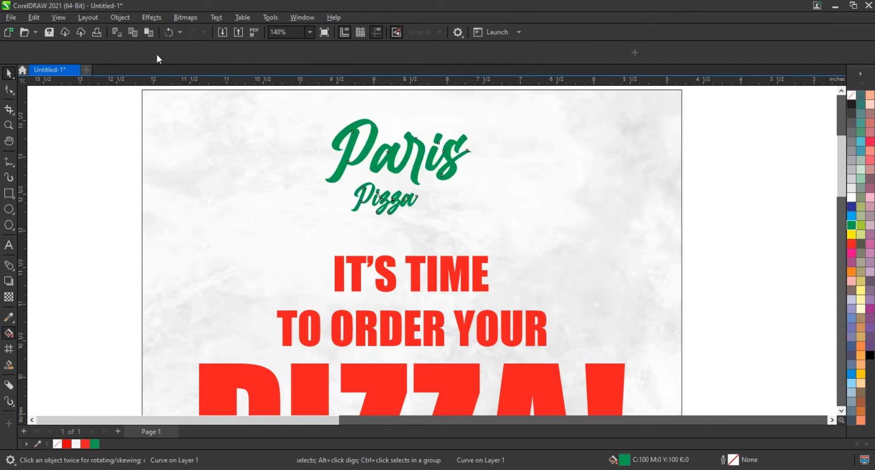
Step: Darken the Paris Pizza logo's green fill to C95 M29 Y100 K19
left_click(157, 53)
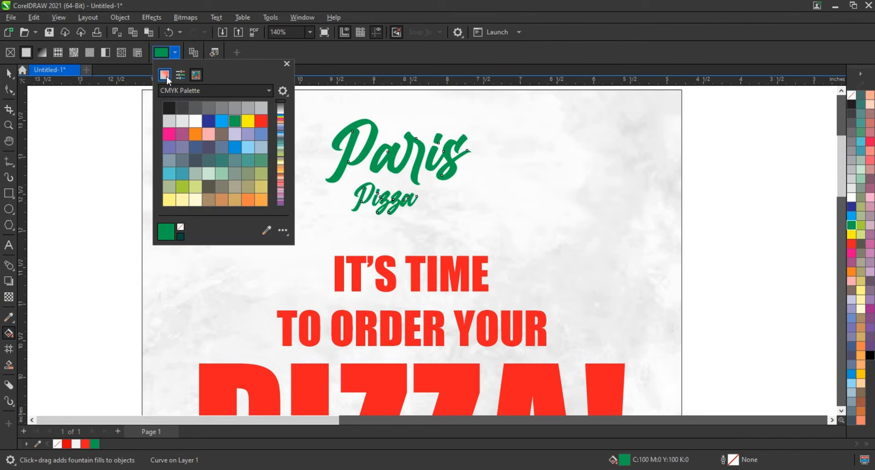
left_click(165, 75)
left_click(230, 142)
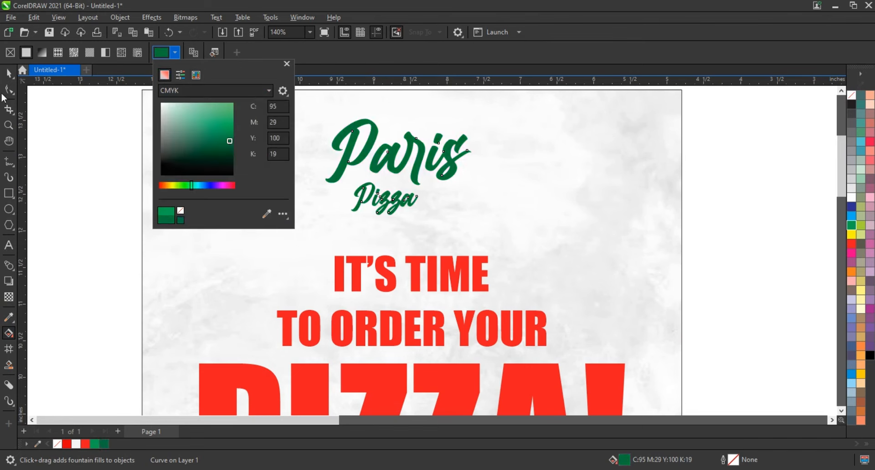
left_click(9, 73)
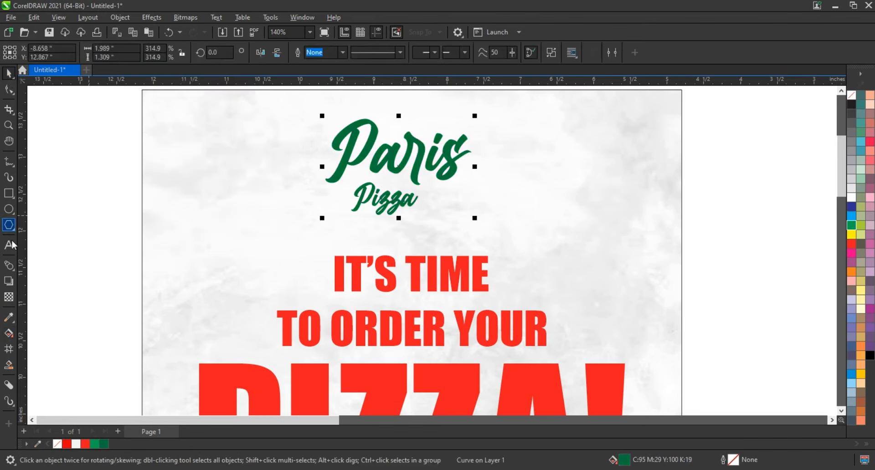
Step: Add a one-step outside contour of about 0.104 inch around the Paris Pizza logo and break it apart from the lettering
left_click(17, 274)
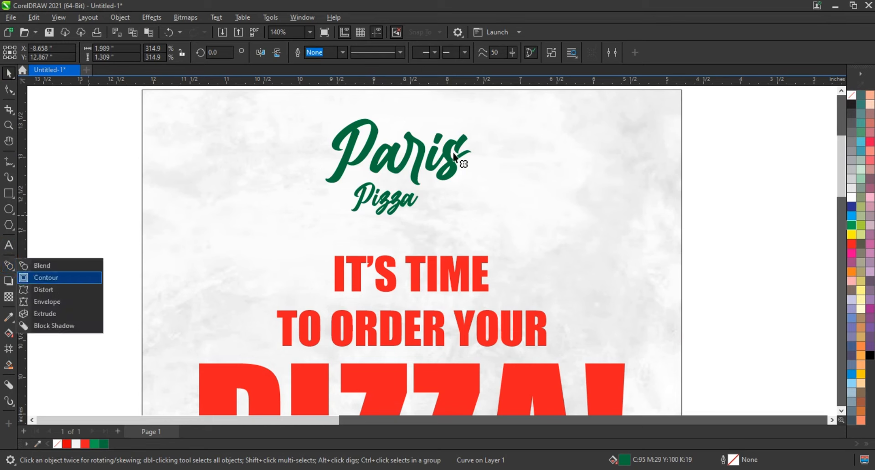
left_click(32, 279)
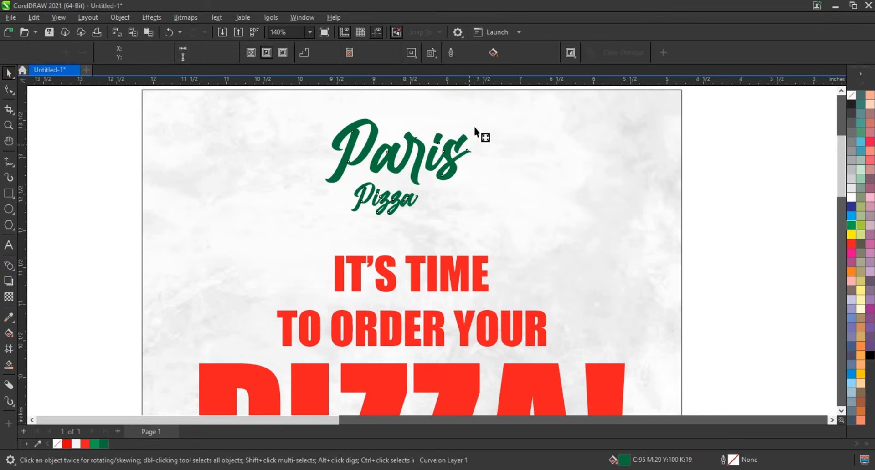
left_click_drag(474, 127, 480, 120)
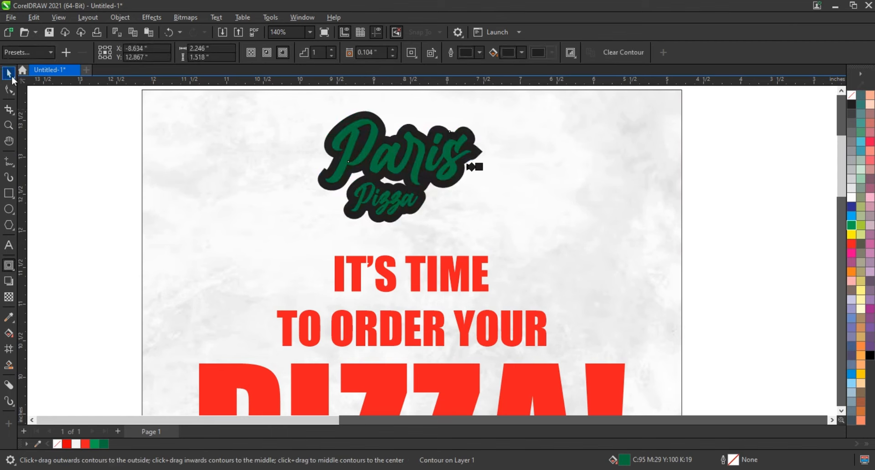
left_click(13, 78)
left_click(119, 17)
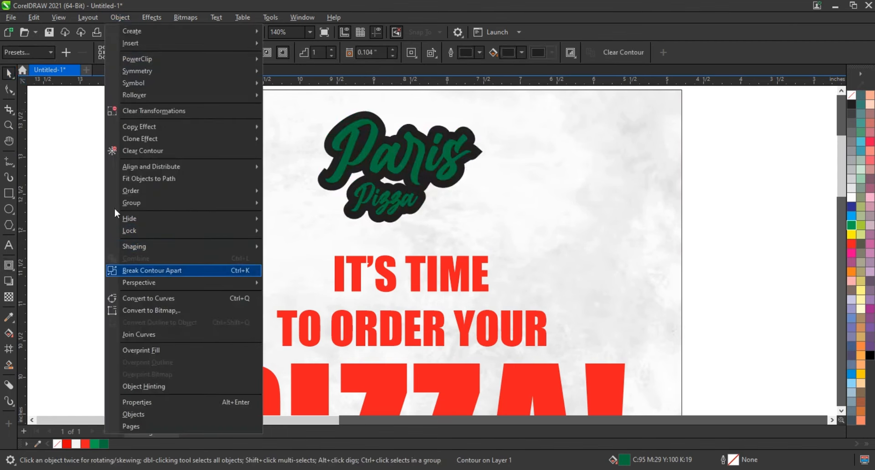
left_click(152, 270)
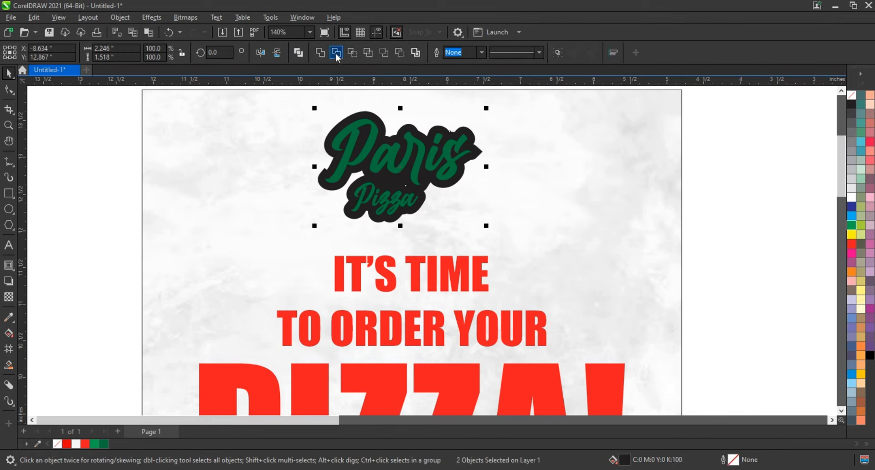
Step: Fill the separated contour shape with the C95 M29 Y100 K19 green and the Paris Pizza lettering with white
left_click(104, 443)
key("Escape")
left_click(425, 169)
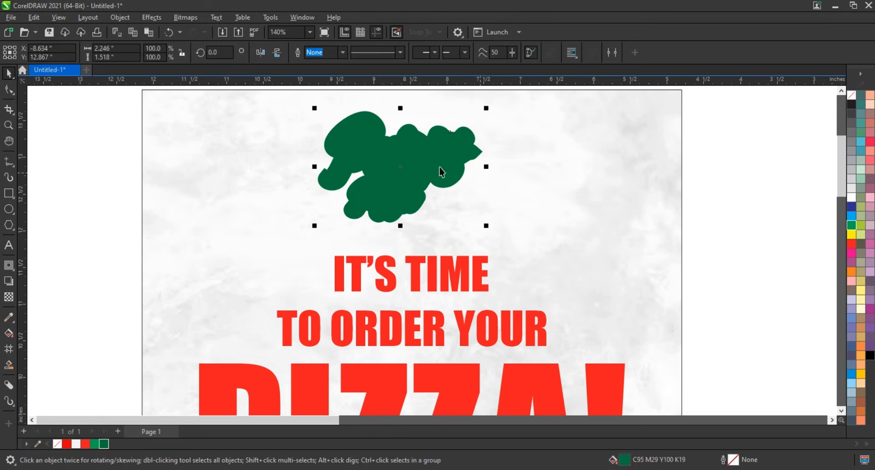
left_click(851, 198)
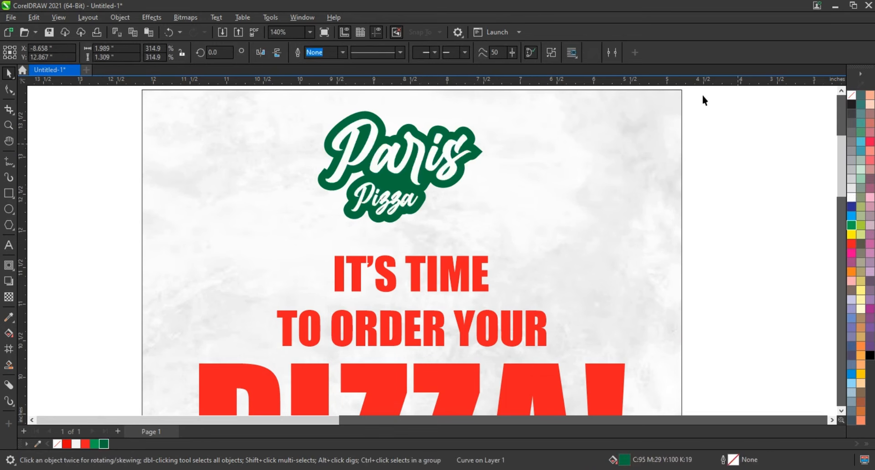
Step: Scale the lettering and its green backing together to about 1.88 inches wide and shift the logo slightly upward above the headline
left_click_drag(703, 96, 273, 221)
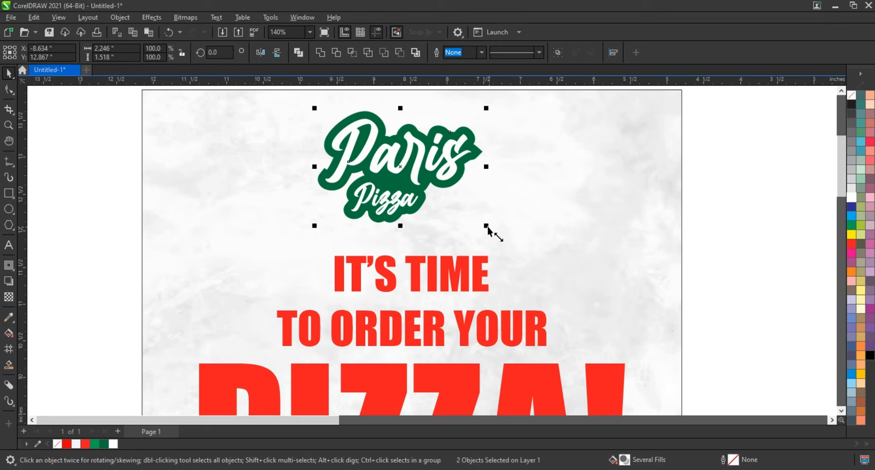
left_click_drag(487, 227, 475, 226)
left_click_drag(418, 175, 426, 163)
scroll(369, 222, "down", 3)
left_click(464, 193)
key("shift+F2")
left_click(655, 182)
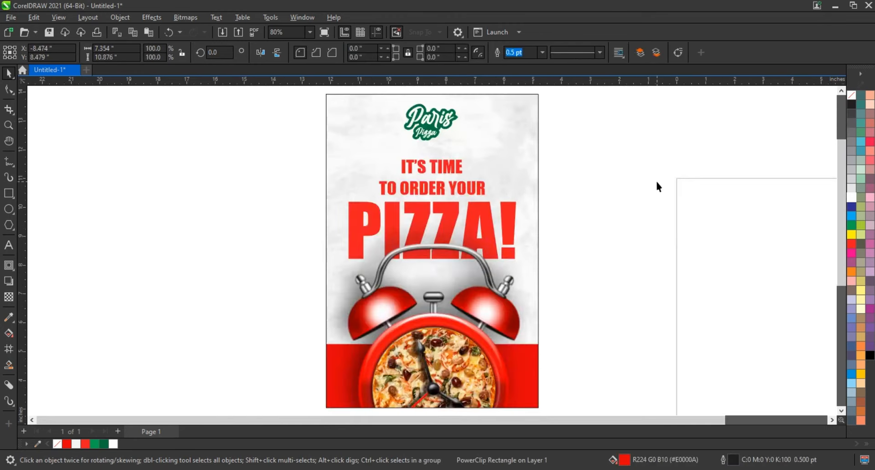
Step: Reduce the whole logo to about 1.7 inches wide and centre it horizontally on the poster
left_click_drag(563, 94, 370, 157)
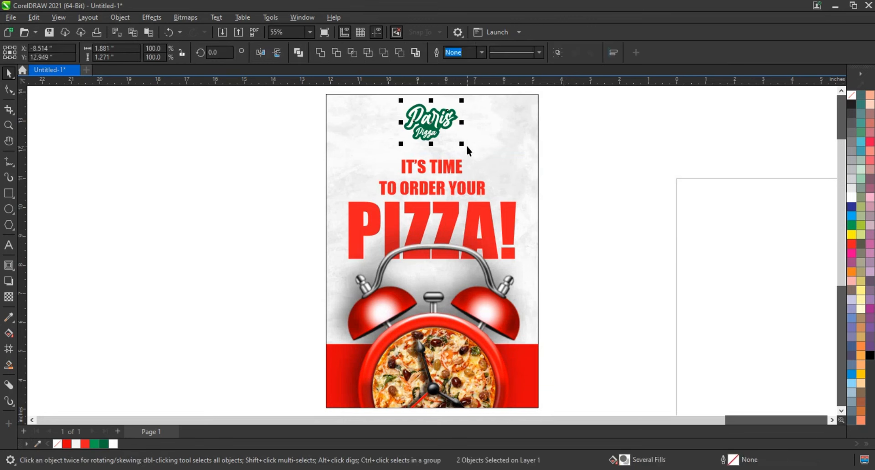
left_click_drag(462, 146, 457, 140)
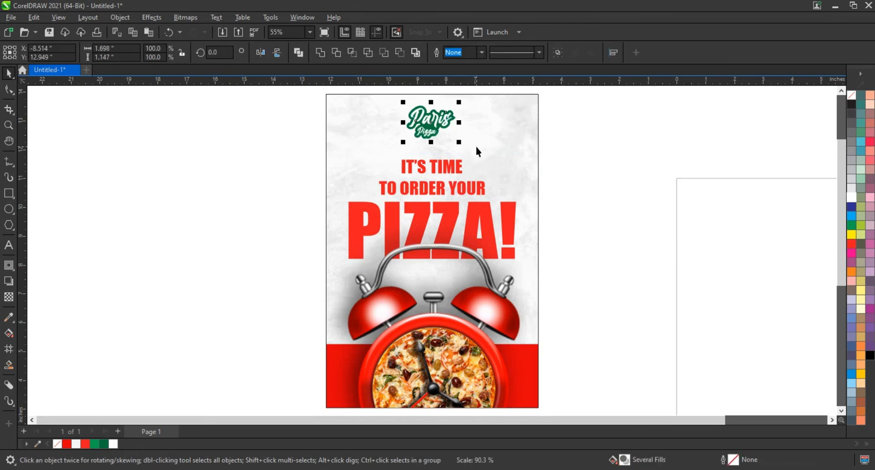
key("c")
left_click(567, 157)
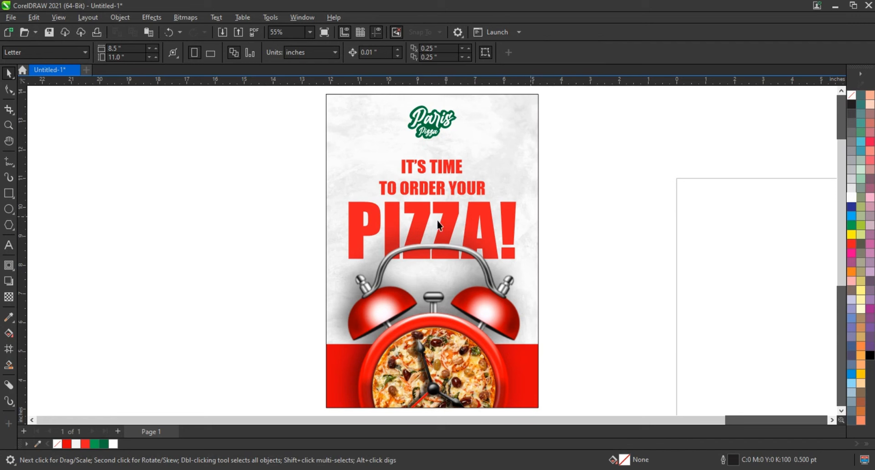
left_click(427, 119)
left_click(584, 106)
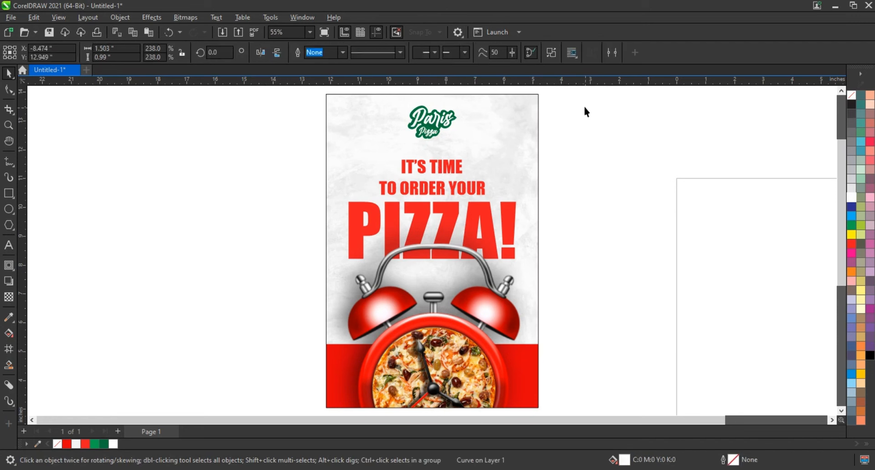
Step: Remove the outline from the poster's background rectangle
left_click(536, 107)
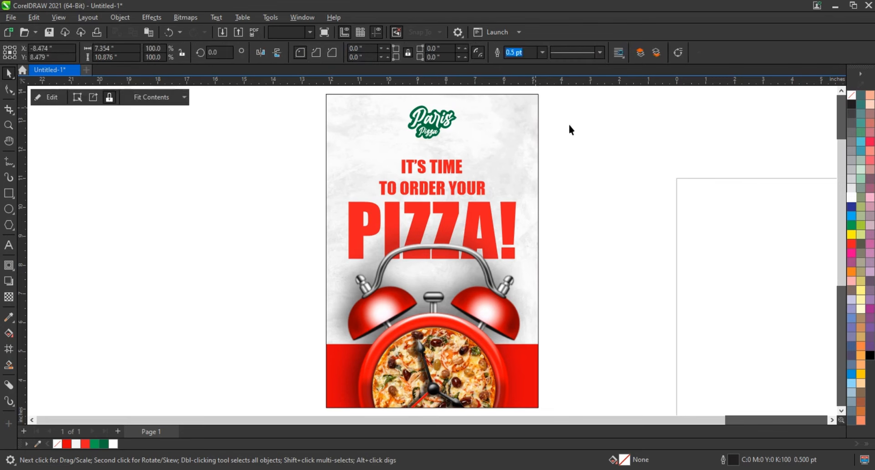
right_click(852, 98)
left_click(645, 160)
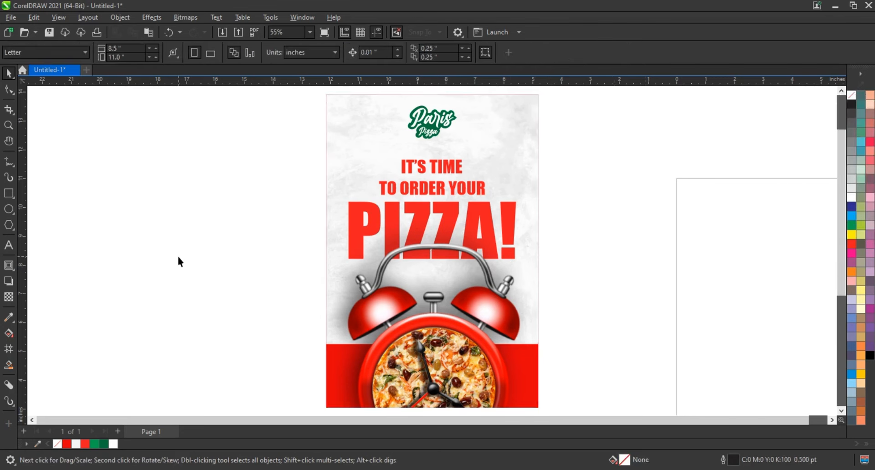
Step: Move the leaf image onto the poster's upper-left edge and send the poster background behind it
scroll(178, 261, "down", 2)
left_click(668, 314)
left_click_drag(668, 313, 282, 202)
left_click(358, 180)
key("shift+F2")
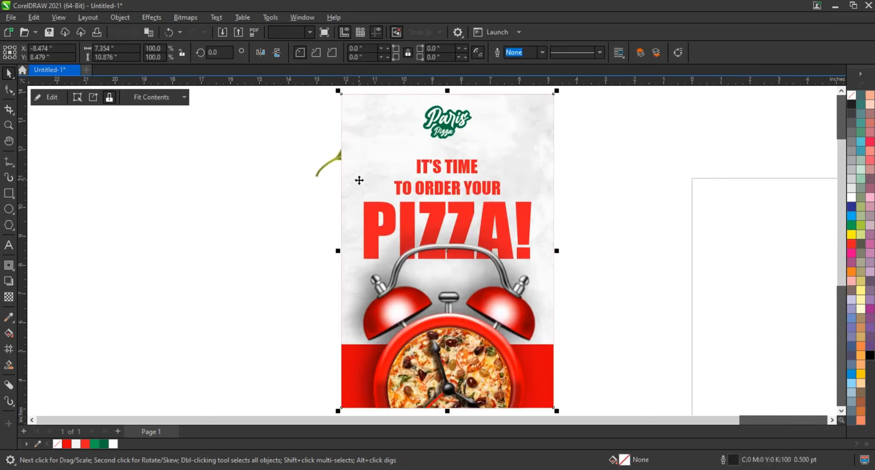
key("shift+Page_Down")
left_click(360, 153)
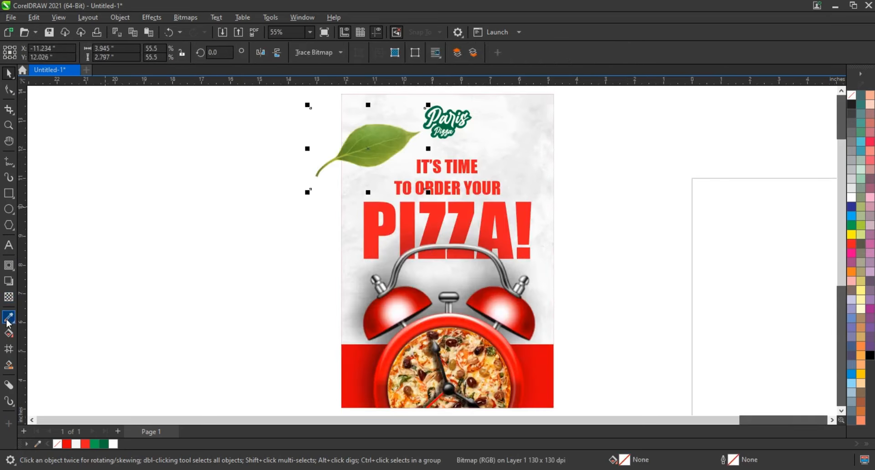
left_click_drag(356, 154, 334, 154)
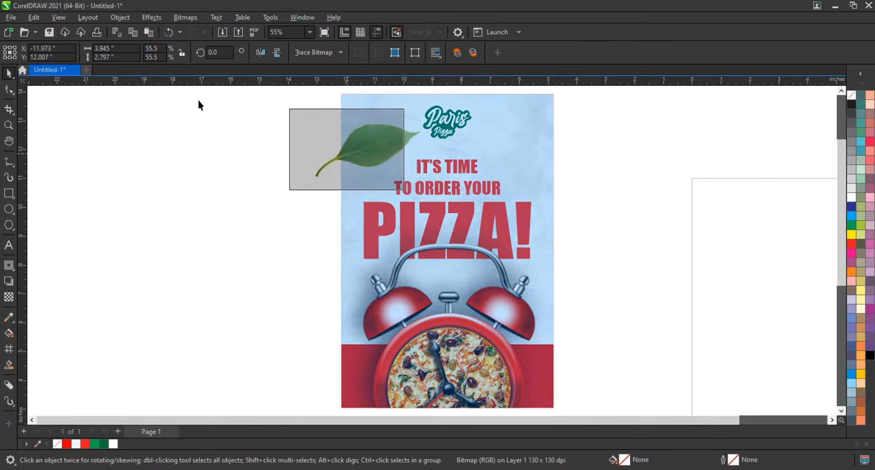
Step: Adjust the leaf image with brightness -19 and contrast 40
left_click(152, 17)
mouse_move(182, 43)
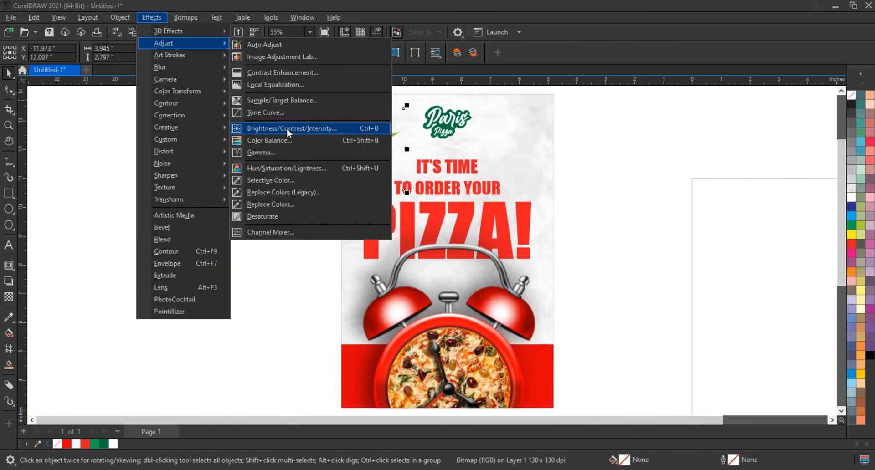
left_click(286, 128)
left_click_drag(612, 195, 624, 195)
left_click_drag(571, 215, 596, 235)
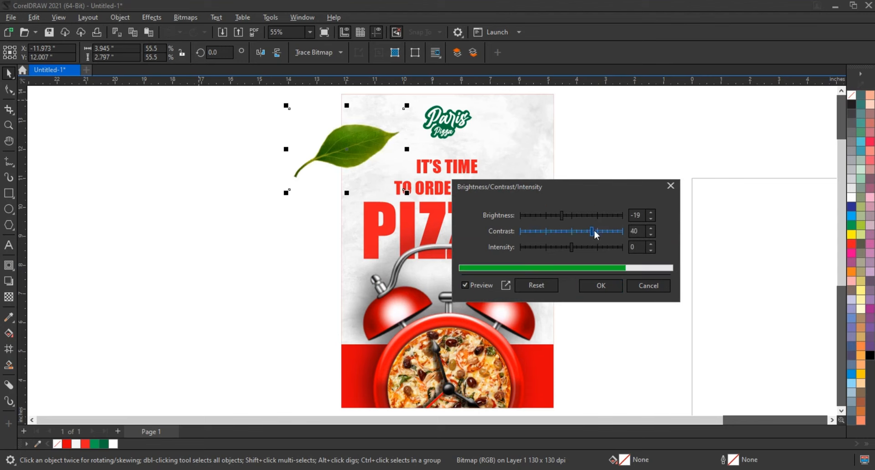
left_click(602, 285)
Step: Shrink the leaf and place a copy about 1.53 inches wide, turned 180°, between it and the logo
left_click_drag(407, 105, 397, 117)
left_click_drag(390, 182, 371, 178)
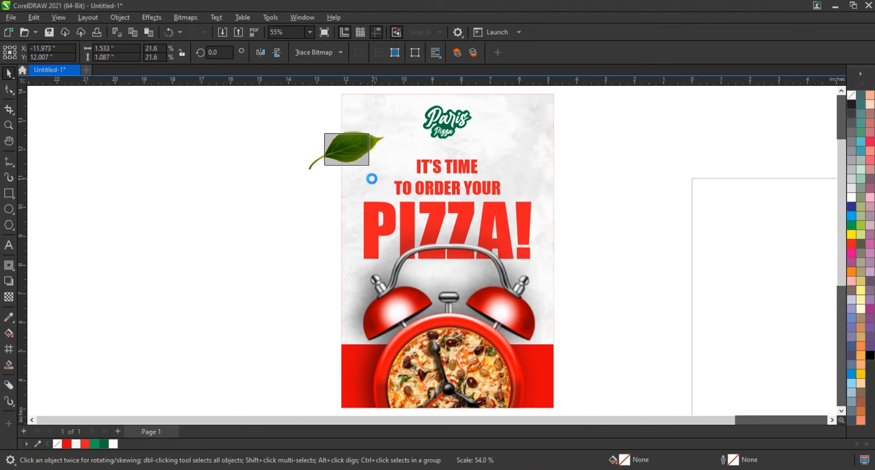
left_click(277, 53)
left_click_drag(349, 145, 391, 109)
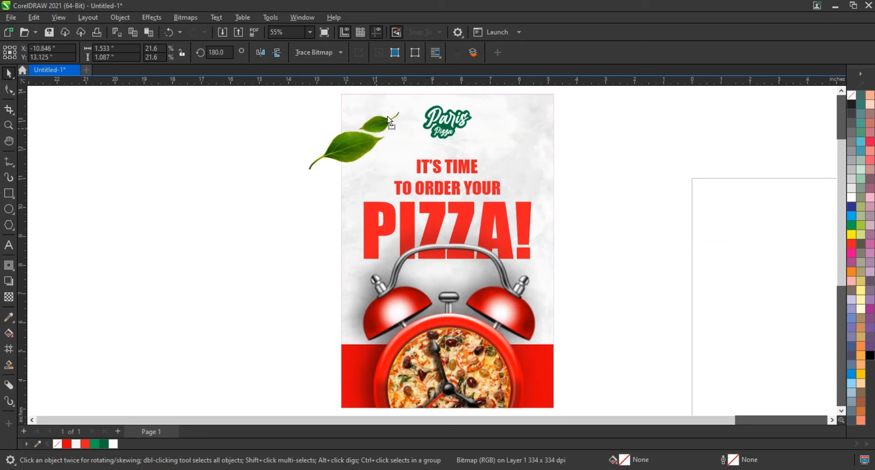
scroll(513, 199, "down", 1)
left_click_drag(417, 144, 425, 135)
left_click(299, 183)
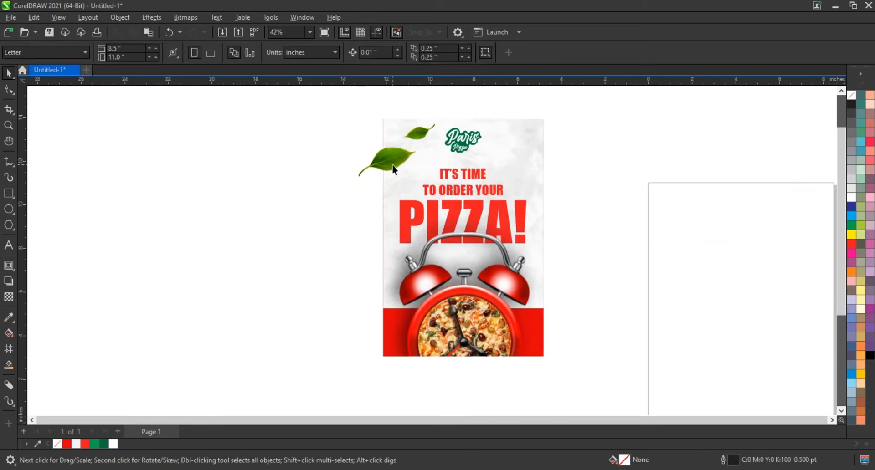
Step: Copy the large leaf down to the poster's left edge beside the clock bell and scale the copy to about 2.43 inches wide
left_click_drag(389, 162, 379, 274)
right_click(384, 296)
left_click_drag(415, 246, 410, 249)
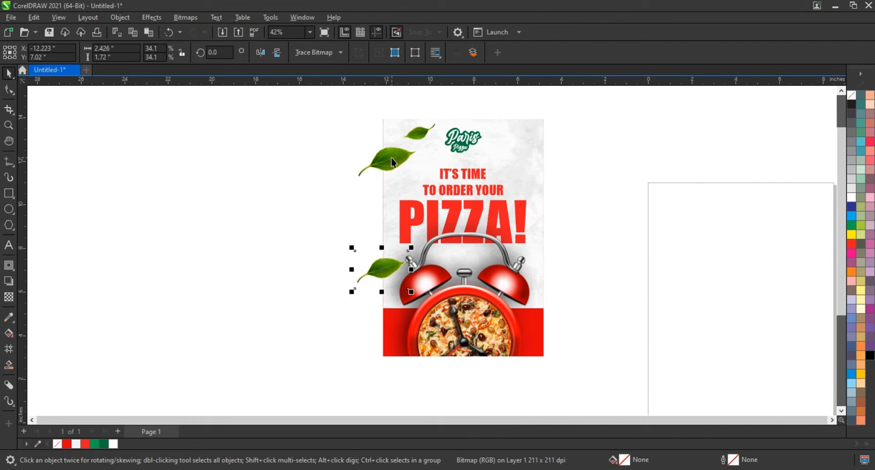
Step: Place two copies of the small leaf on the poster's right edge, rotating the lower one beneath the exclamation mark
left_click_drag(422, 133, 551, 269)
right_click(541, 178)
right_click(525, 254)
key("Escape")
left_click(535, 248)
left_click(574, 254)
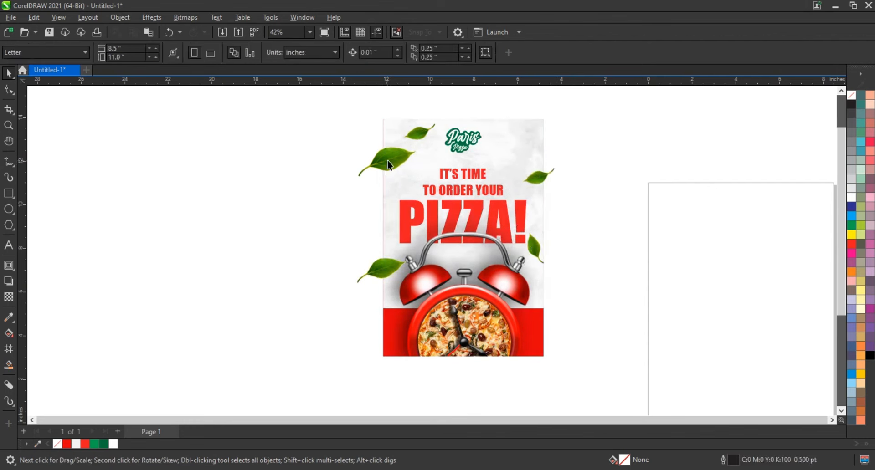
Step: Copy the large leaf onto the right edge beside the exclamation mark and mirror it horizontally
right_click(535, 282)
left_click_drag(388, 162, 566, 227)
left_click(260, 52)
Step: Select all six leaves and soften them with a Gaussian Blur
left_click(540, 263, "shift")
left_click(541, 178, "shift")
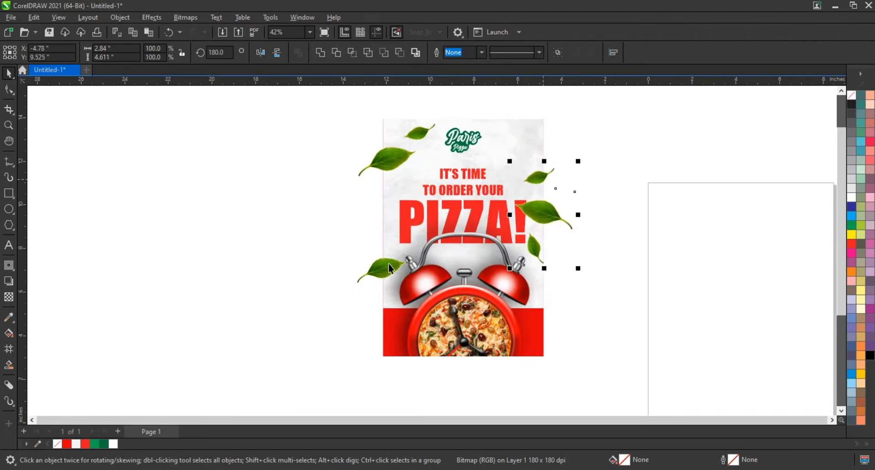
left_click(388, 265, "shift")
left_click(389, 159, "shift")
left_click(413, 130, "shift")
key("shift+F2")
left_click(154, 17)
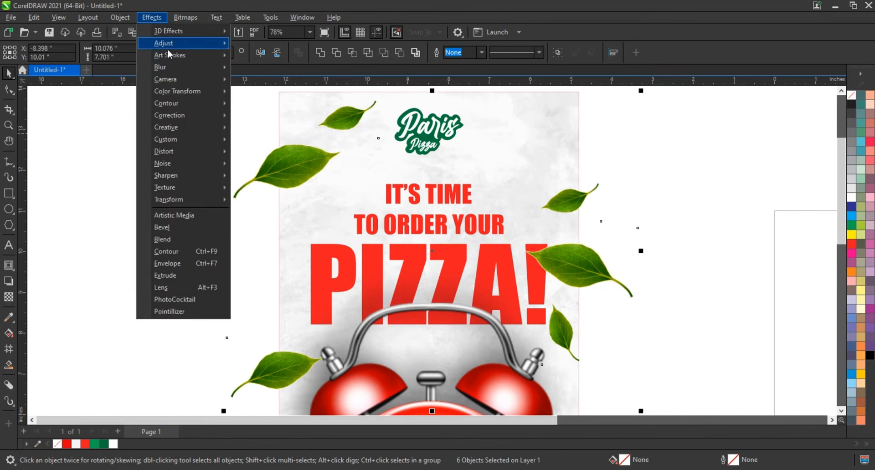
mouse_move(176, 67)
left_click(267, 81)
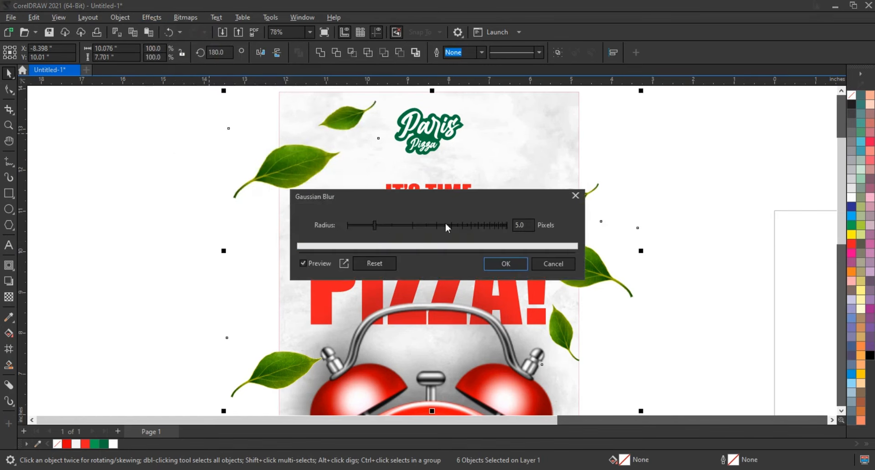
left_click(395, 225)
left_click_drag(395, 227, 389, 228)
left_click(511, 265)
Step: PowerClip the blurred leaves inside the poster frame and preview the poster full screen
scroll(462, 237, "down", 3)
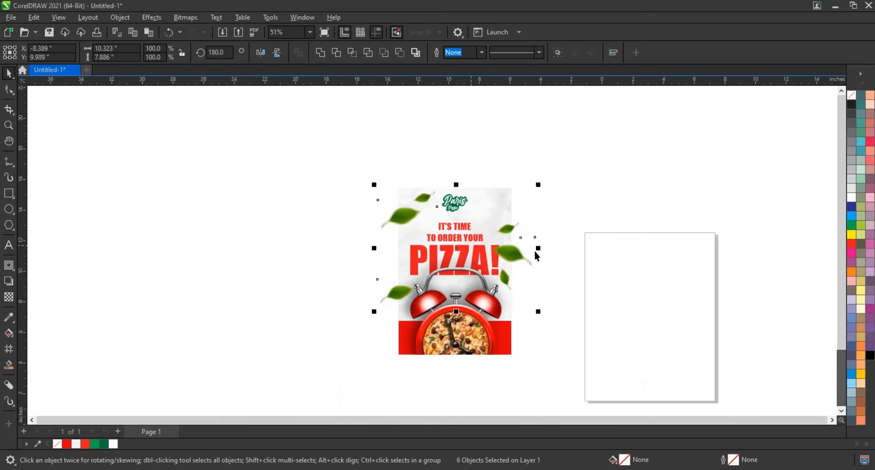
right_click(516, 252)
left_click(556, 308)
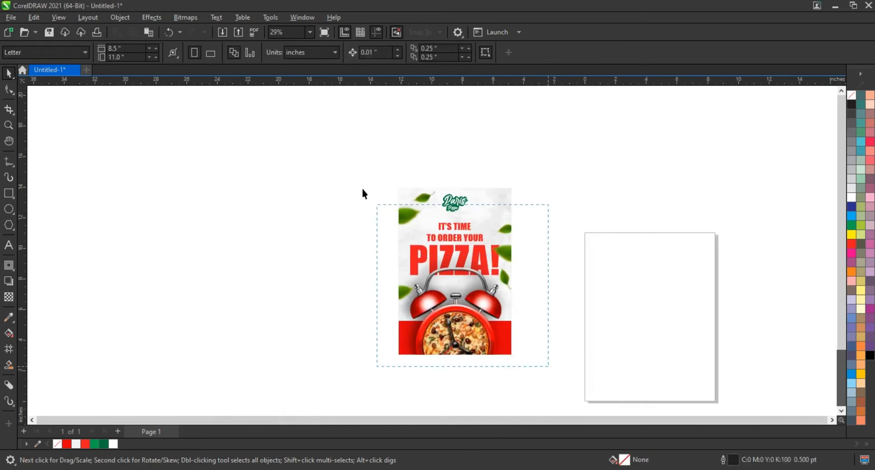
key("shift+F2")
left_click(624, 233)
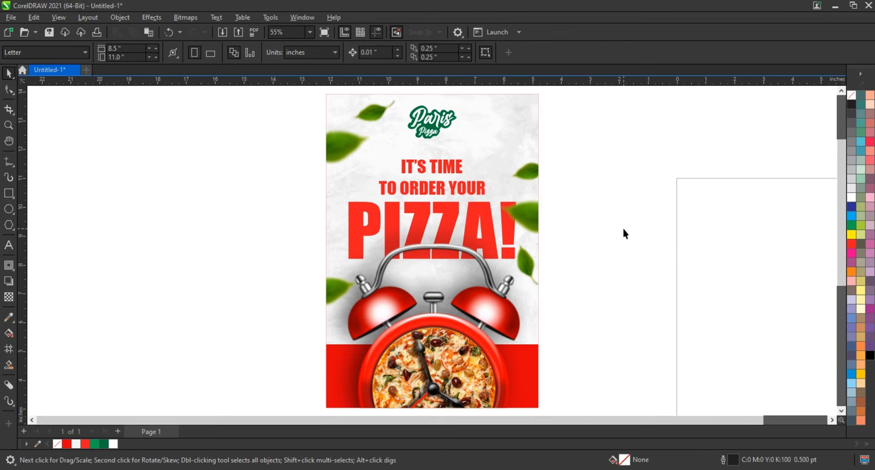
key("F9")
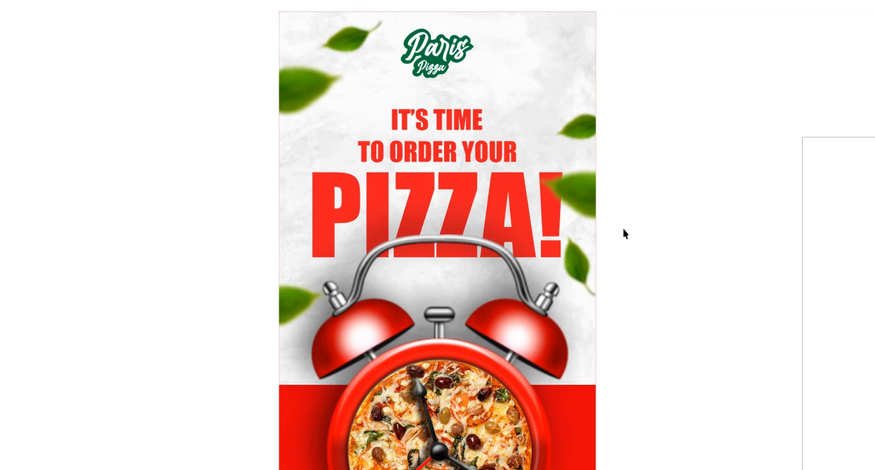
key("Escape")
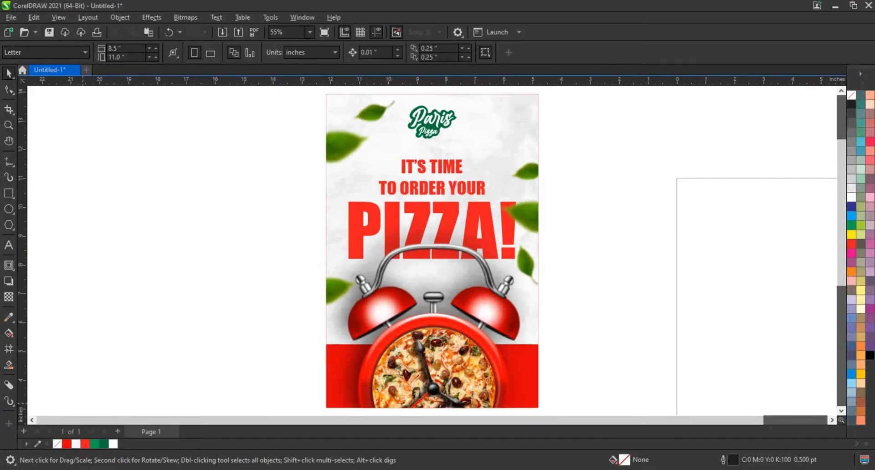